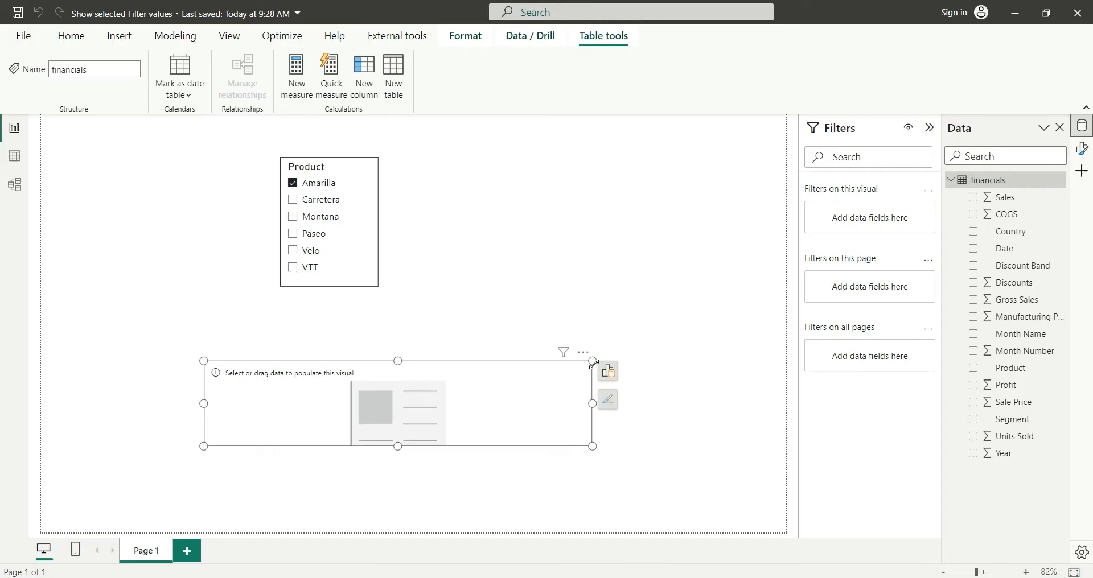
Start a new measure on the financials table from its context menu
click(1000, 402)
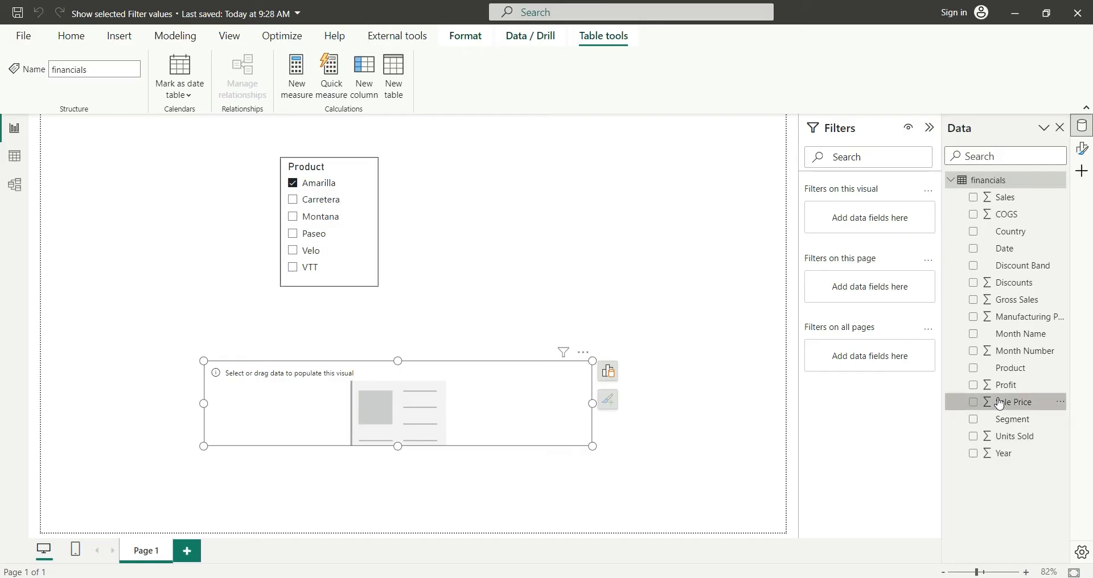
right_click(999, 402)
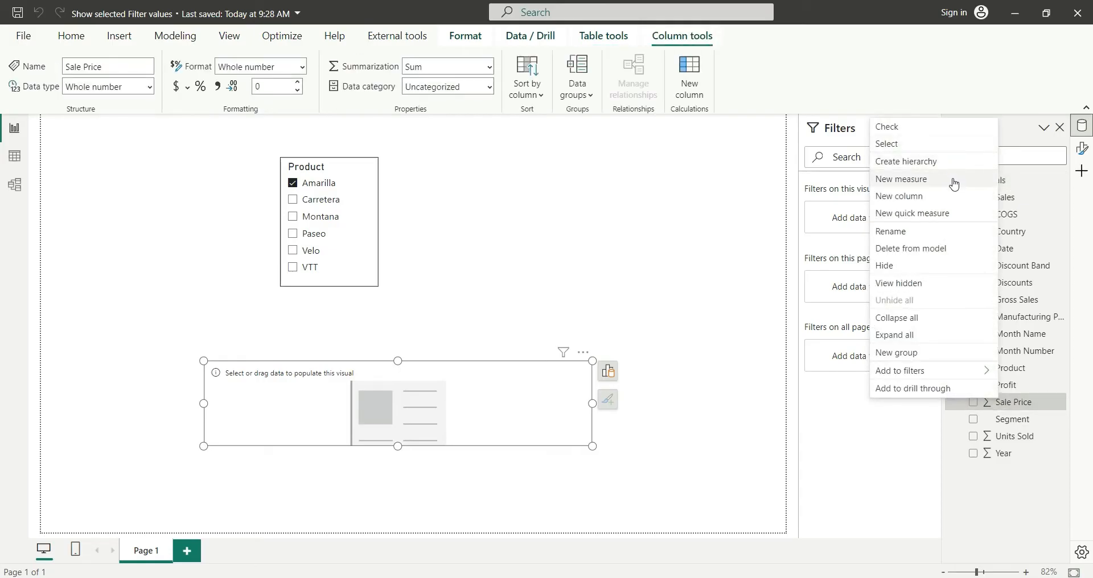
click(900, 178)
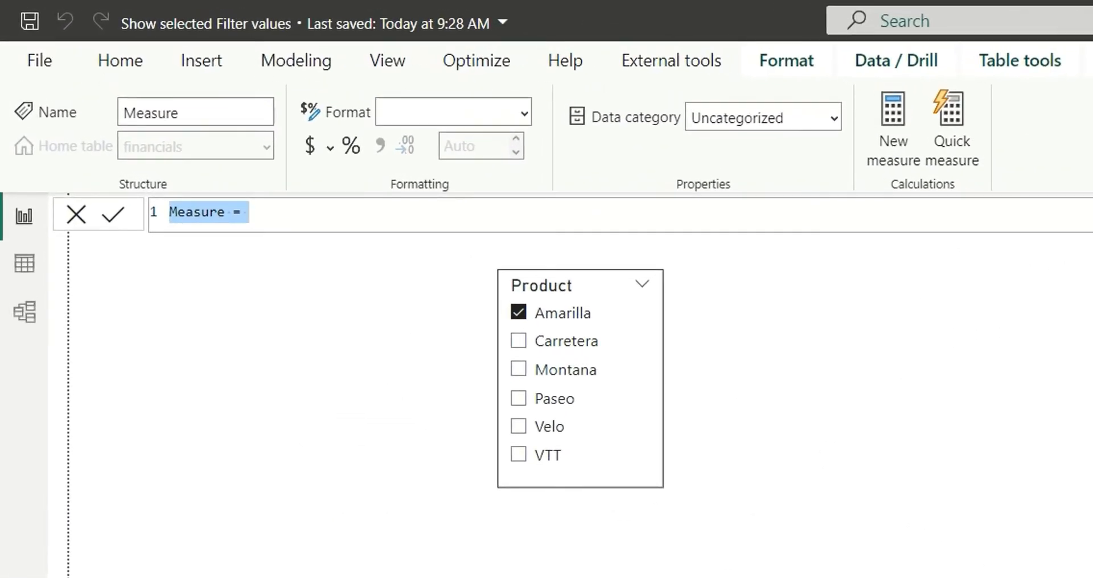
text(Selected filter )
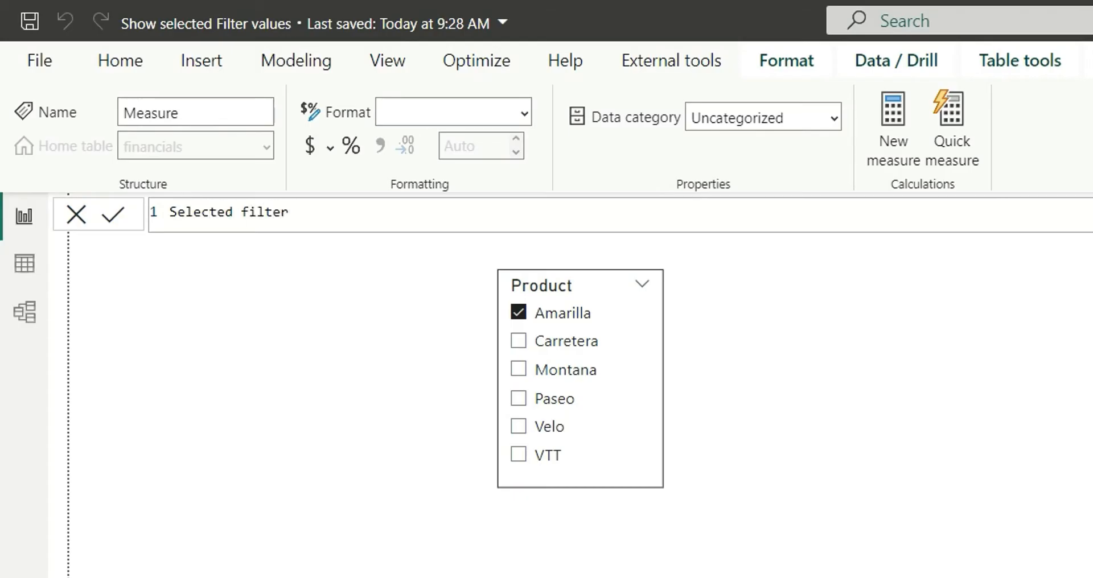
text(=)
Define Selected filter = CONCATENATEX(VALUES(financials[Product]), financials[Product]) and commit it
key(shift+Return)
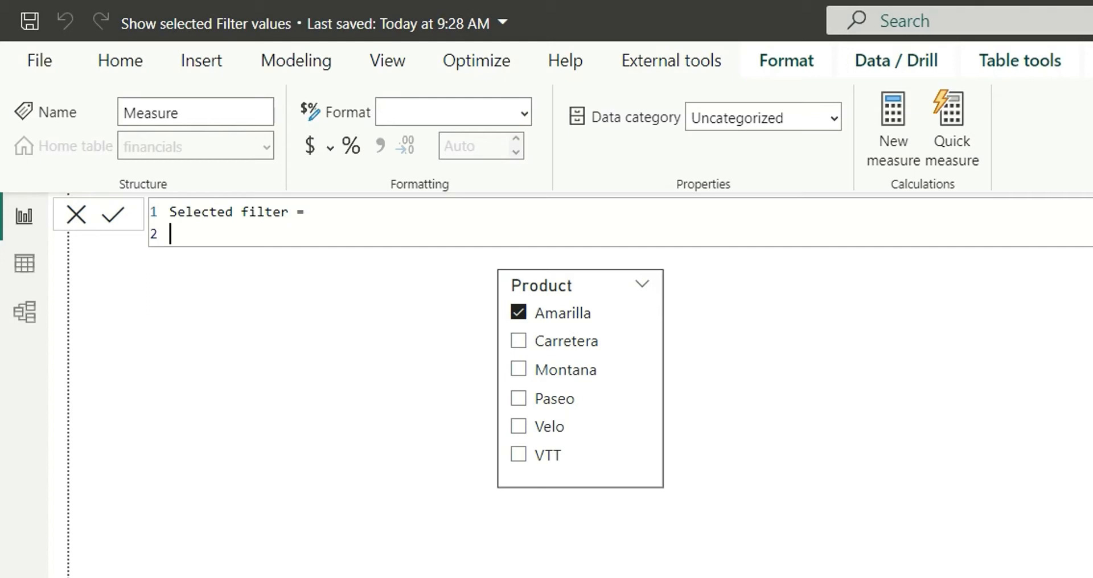
text(con)
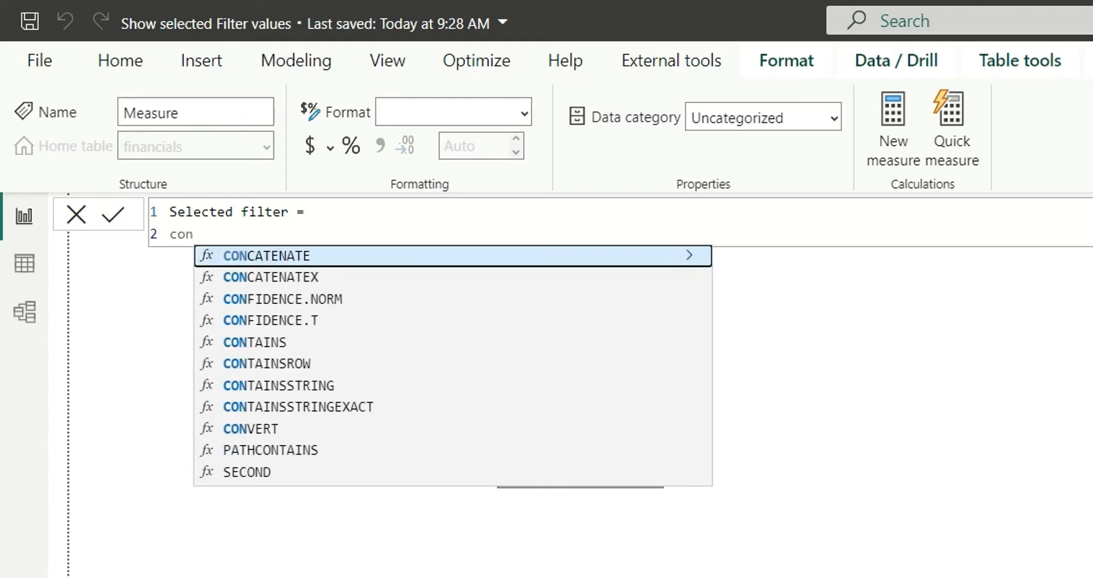
key(Down)
key(Tab)
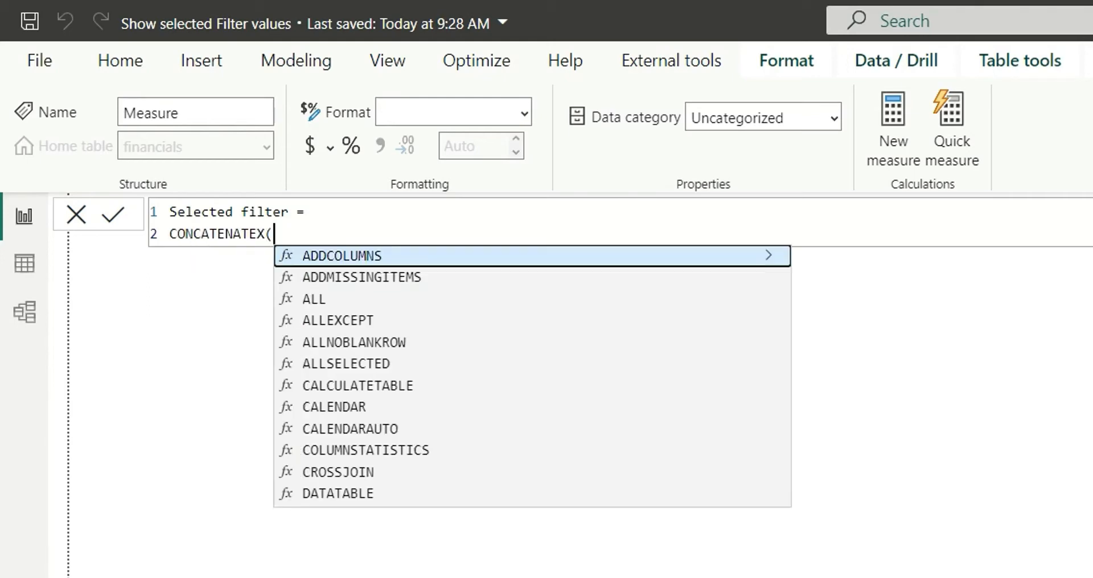
key(shift+Return)
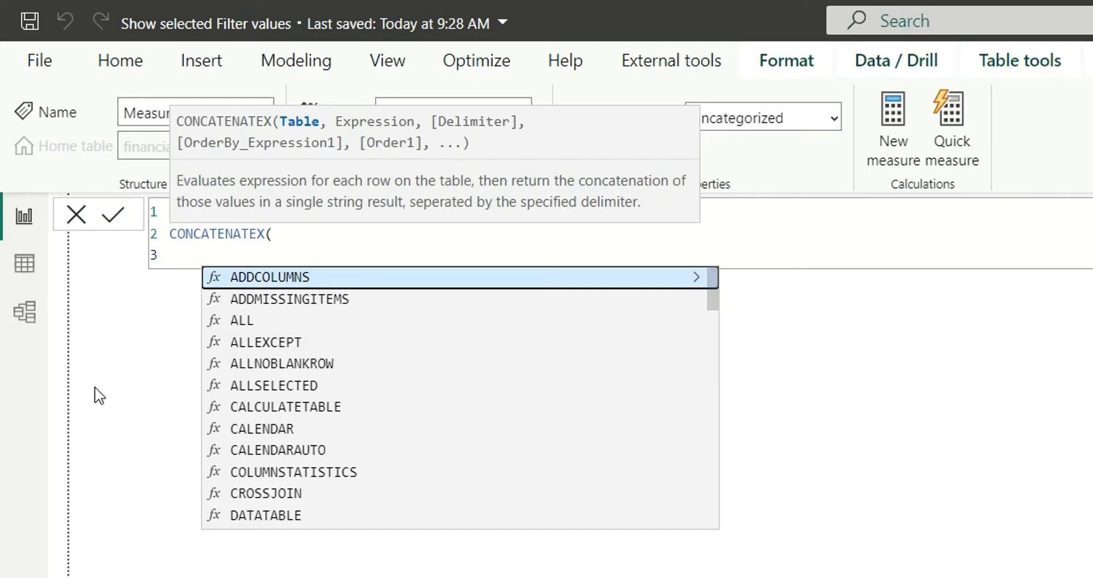
key(Tab)
text(v)
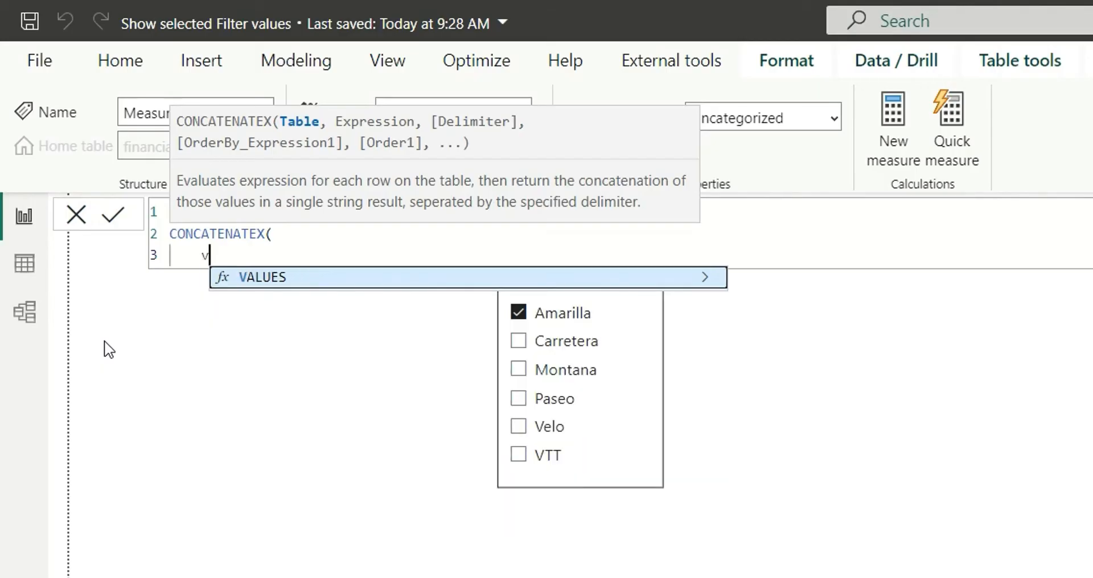
text(al)
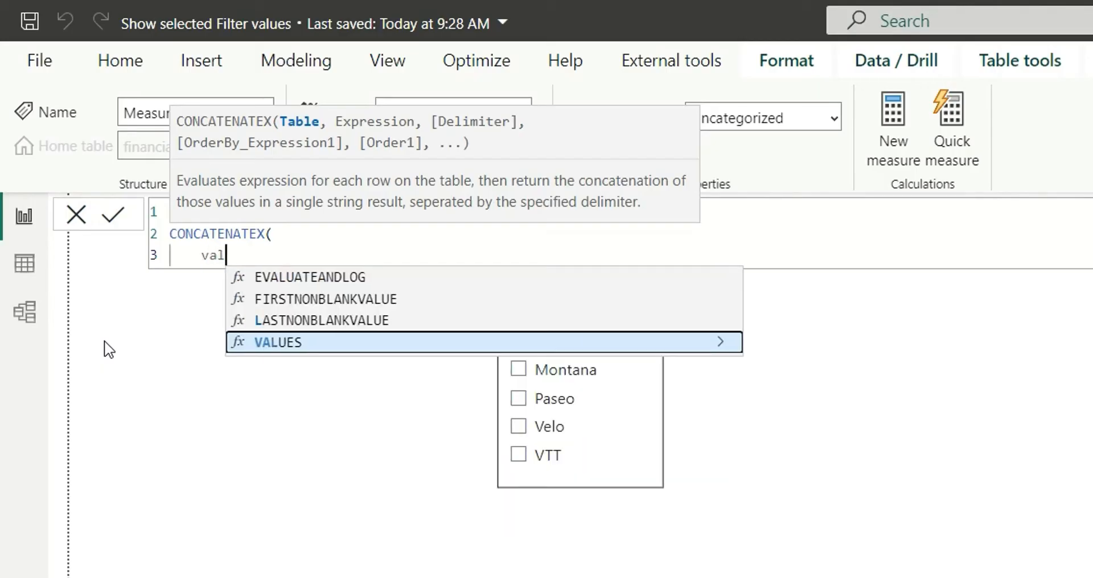
key(Tab)
text(financials[Product]))
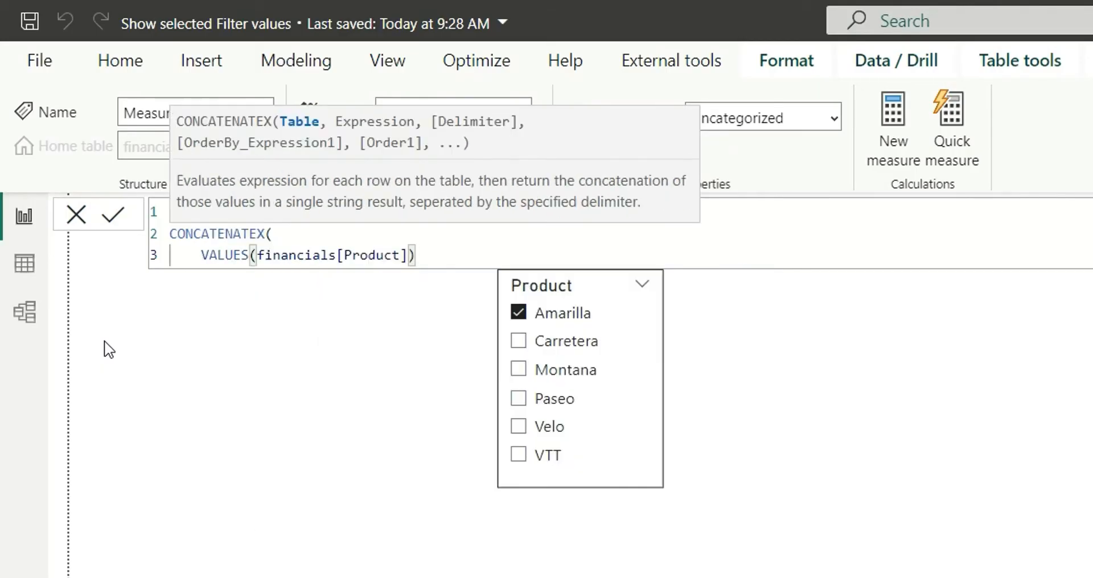
text(,)
key(Return)
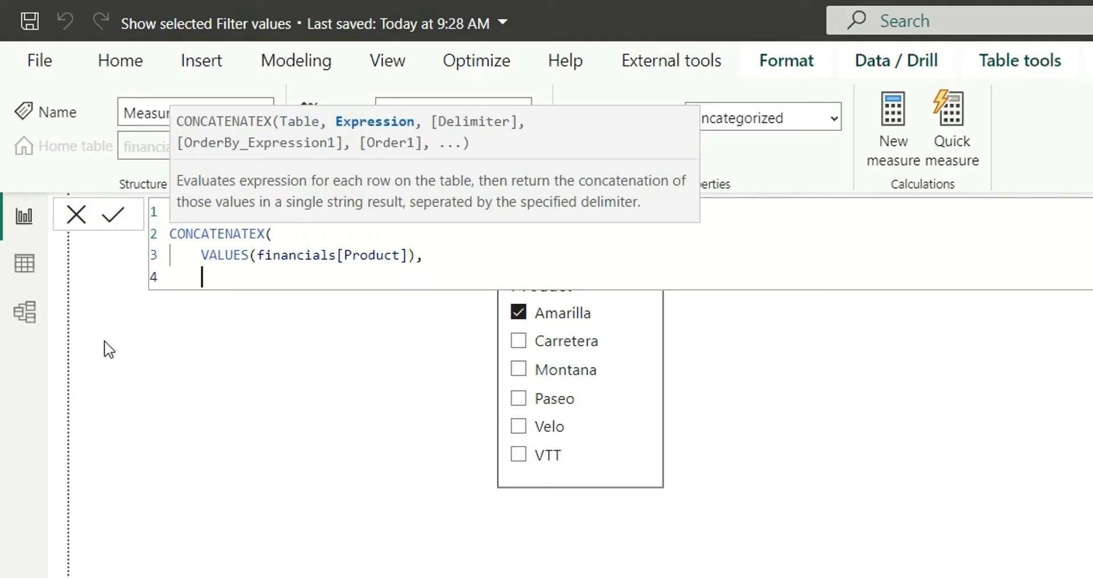
key(Tab)
text(produ)
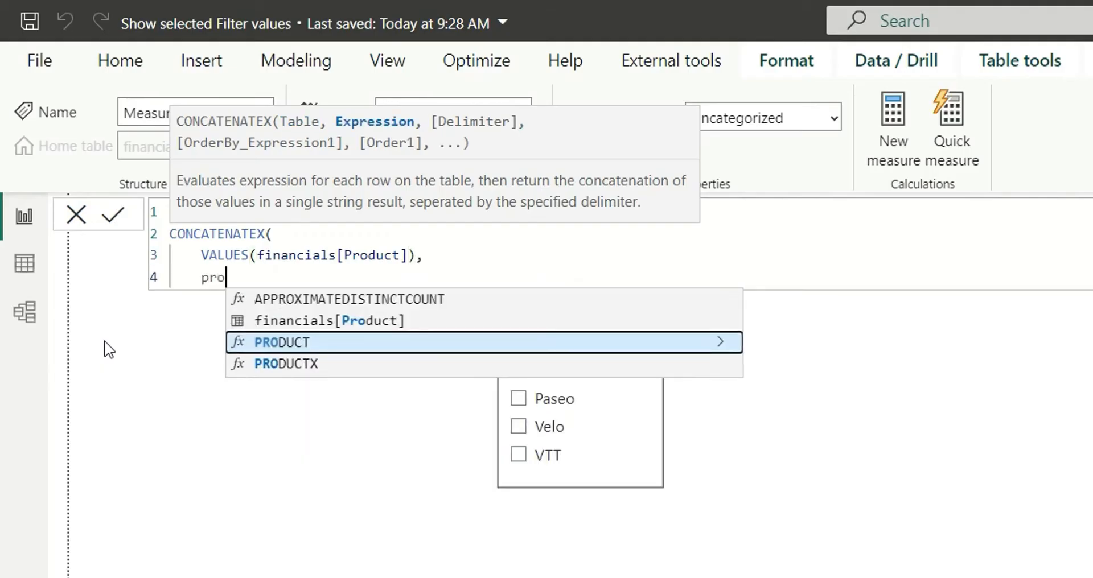
key(Up)
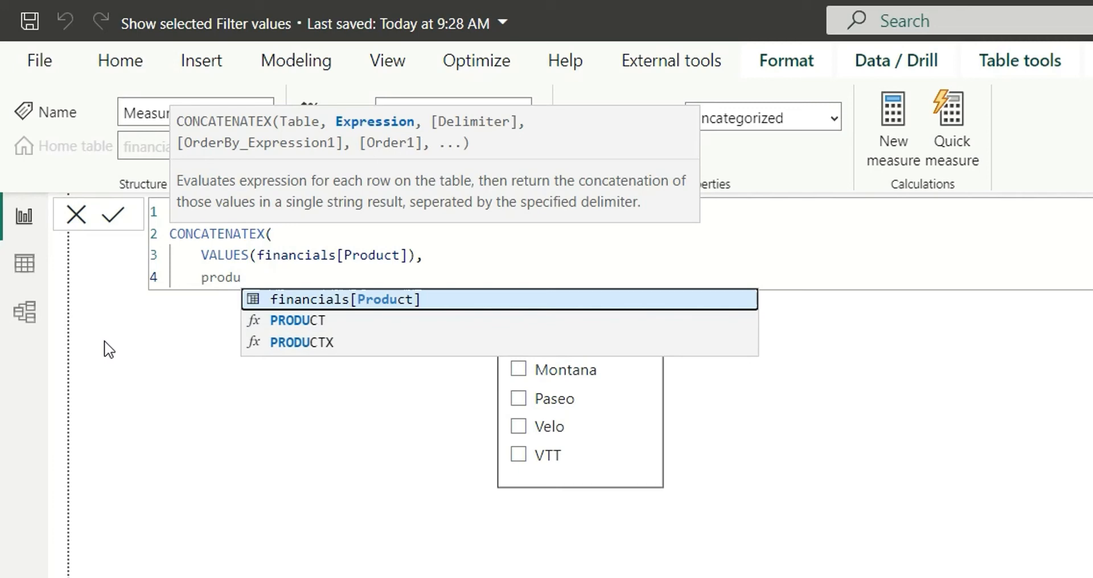
key(Tab)
key(Return)
key(shift+Tab)
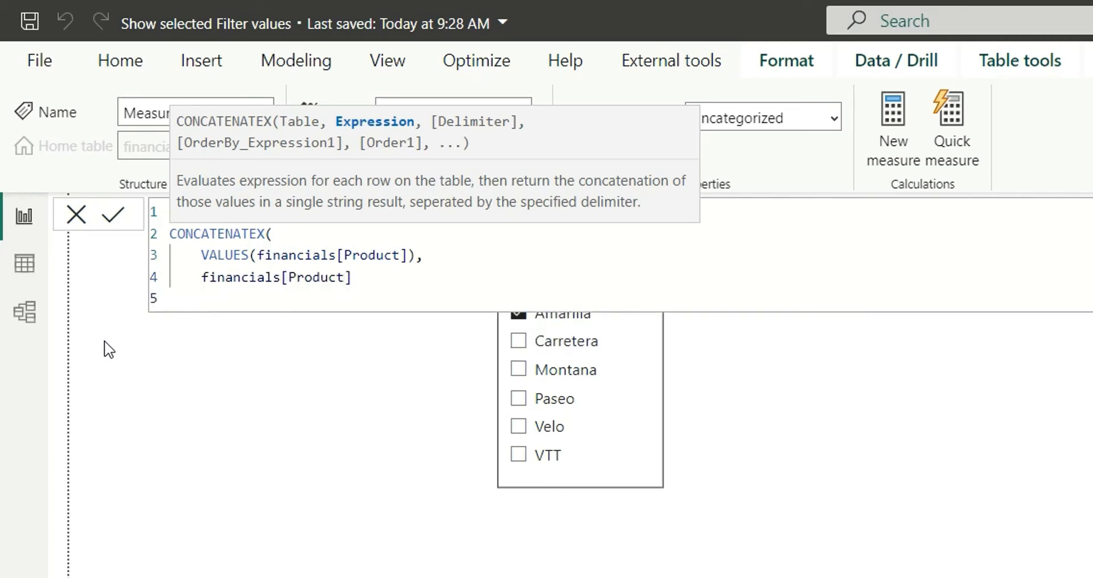
text())
key(ctrl+Return)
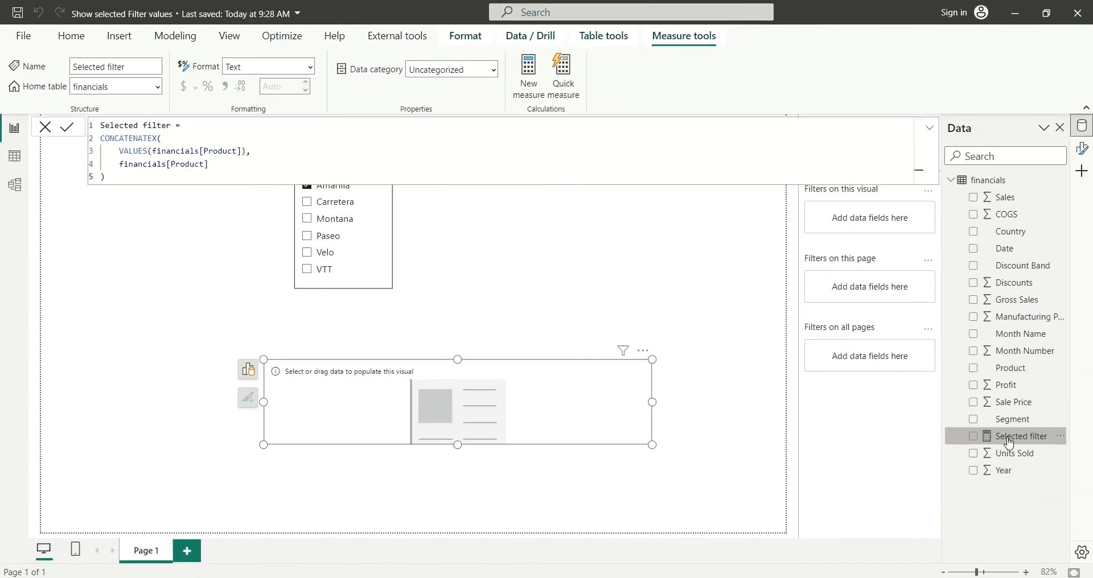
Show Selected filter on the card and add Carretera to the Product slicer selection
click(973, 437)
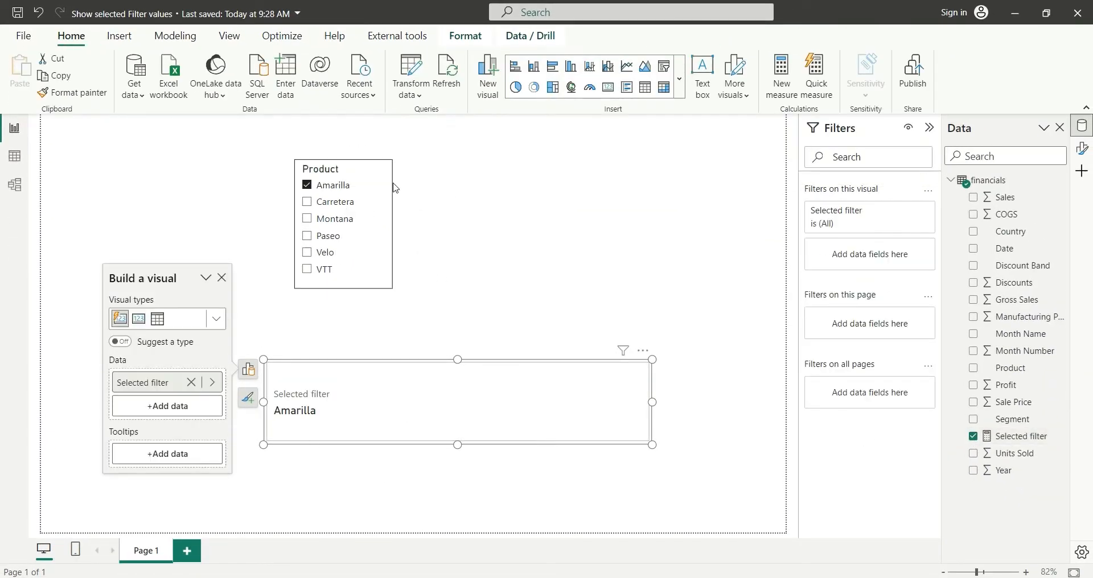
mouse_move(342, 227)
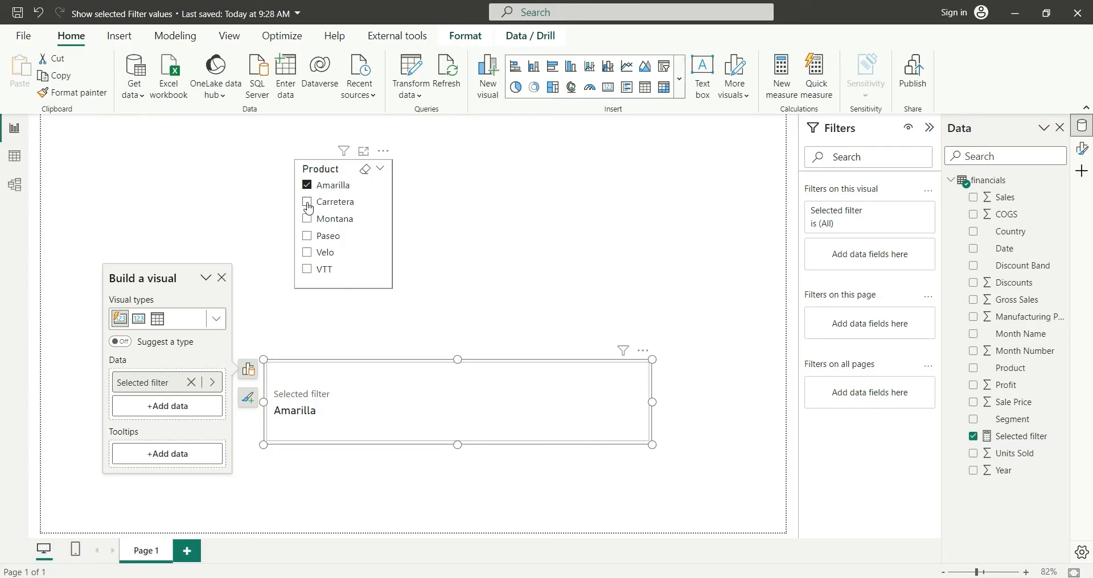
ctrl+click(307, 202)
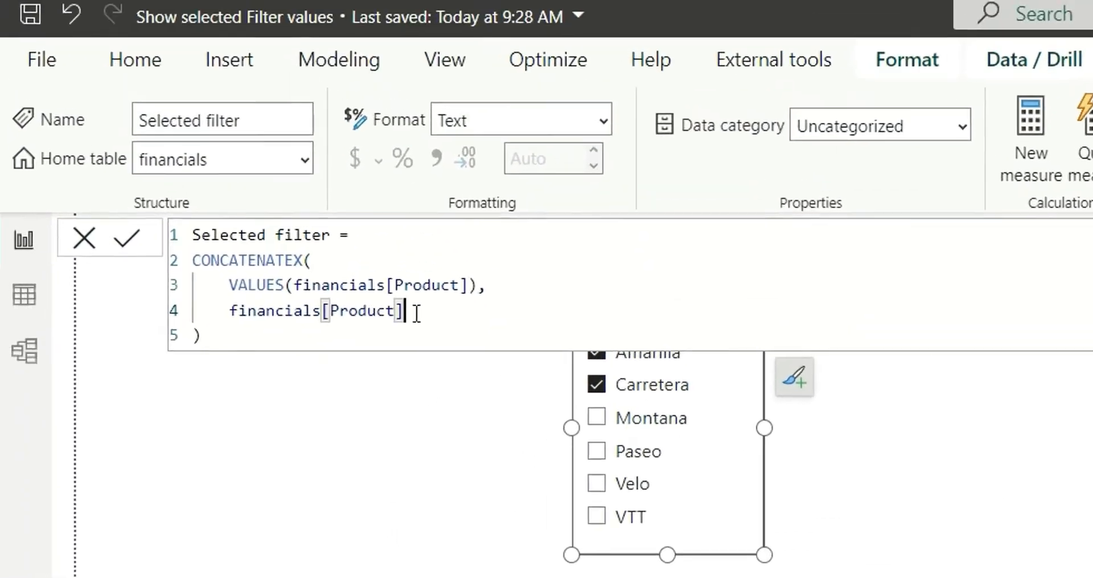
text(,)
Add a ", " delimiter argument so the card reads Carretera, Amarilla
key(Return)
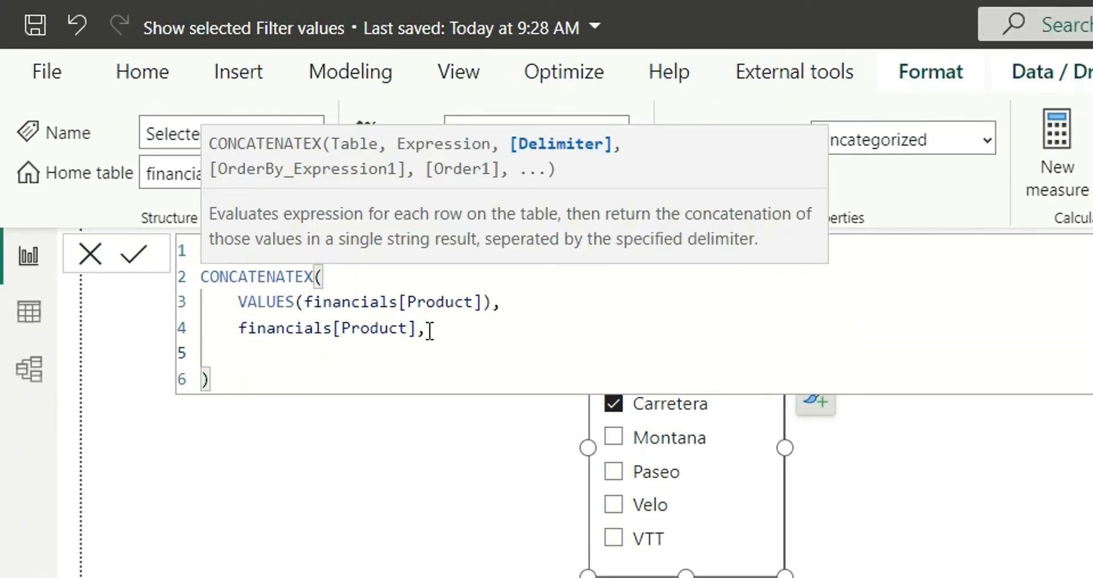
text(",")
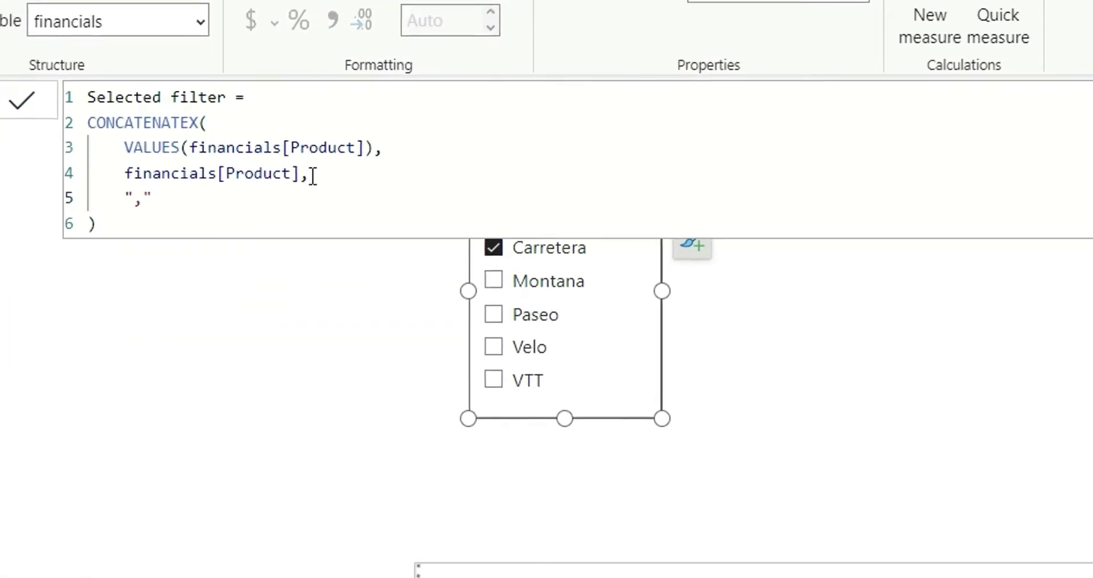
key(Return)
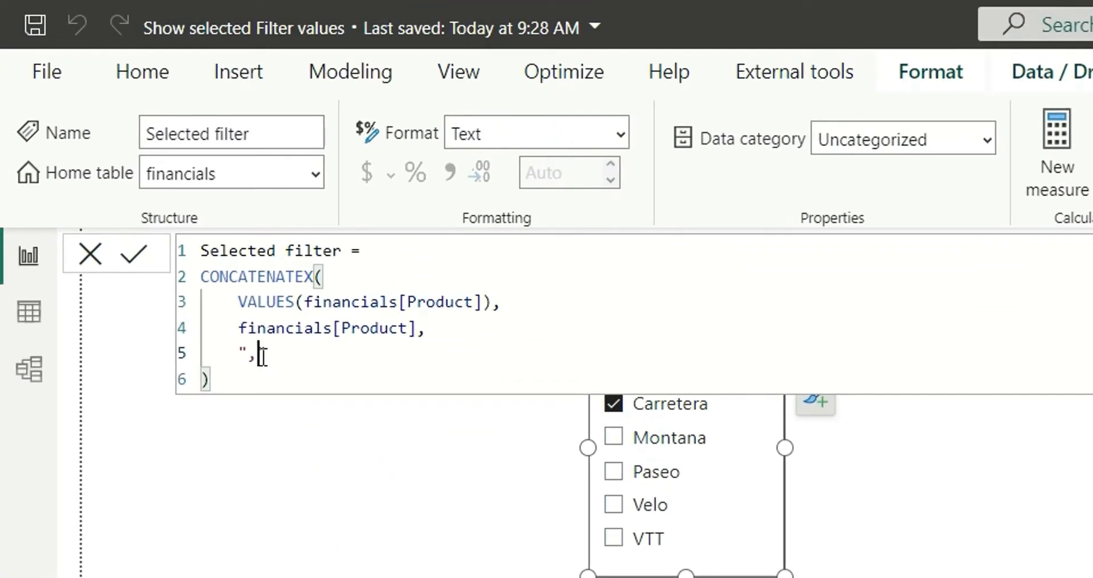
click(262, 355)
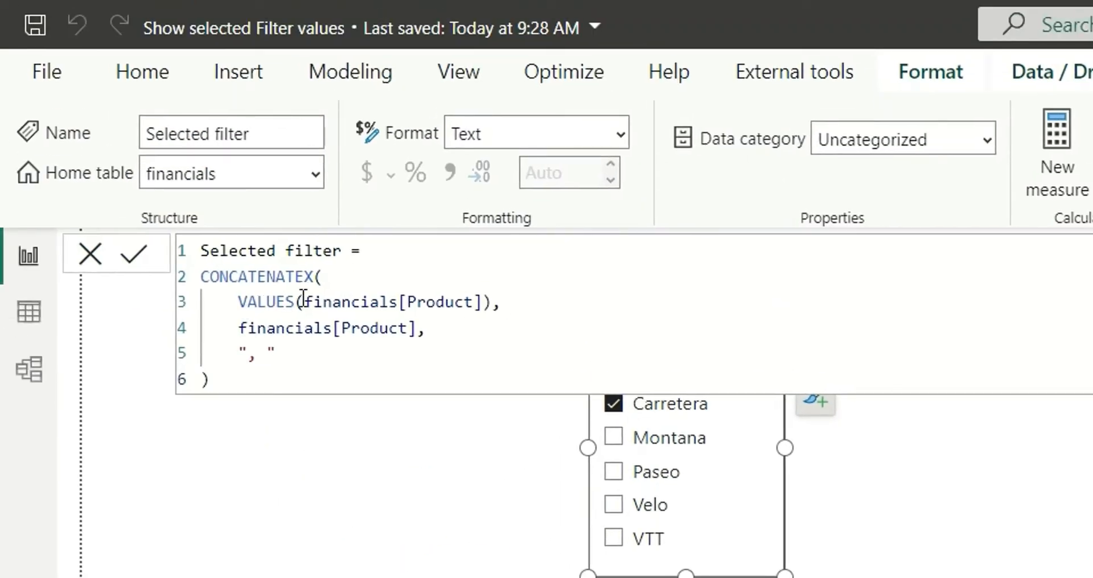
Replace VALUES(financials[Product]) with the financials table, making the card repeat Carretera
click(493, 303)
drag(494, 303, 240, 303)
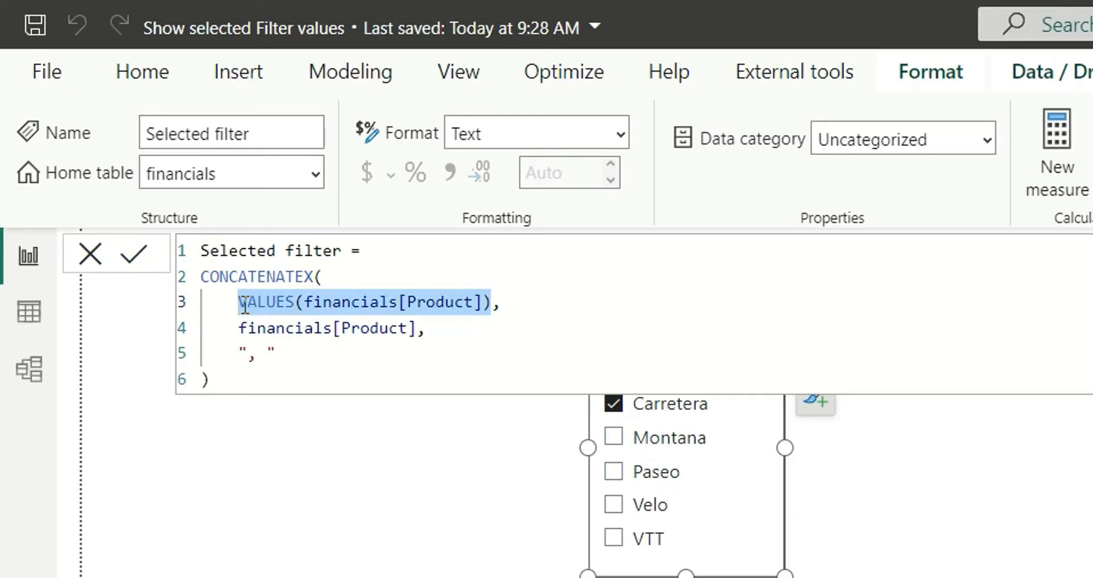
text(fin,)
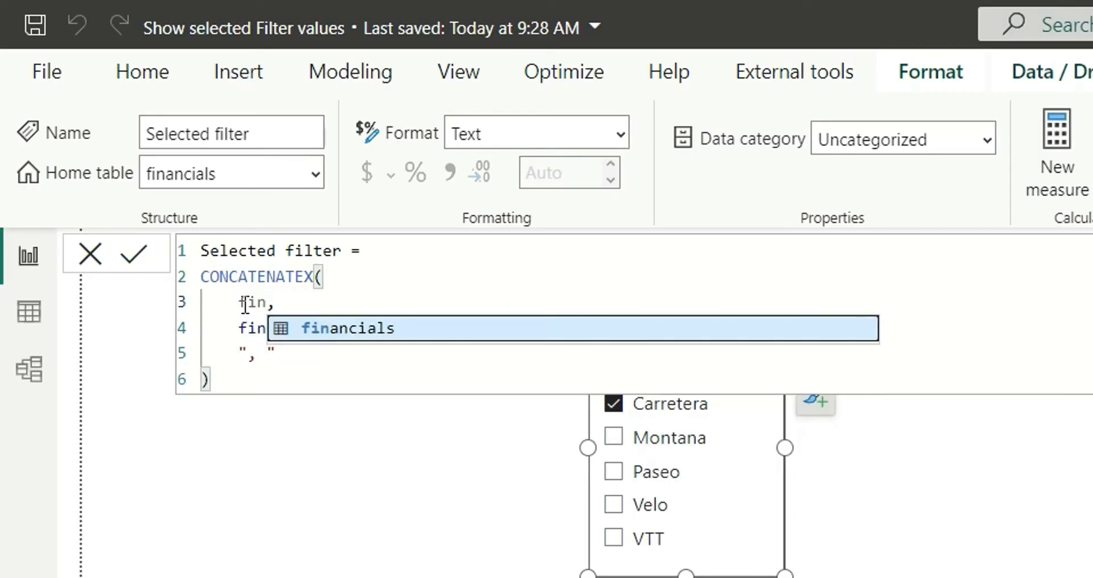
key(Tab)
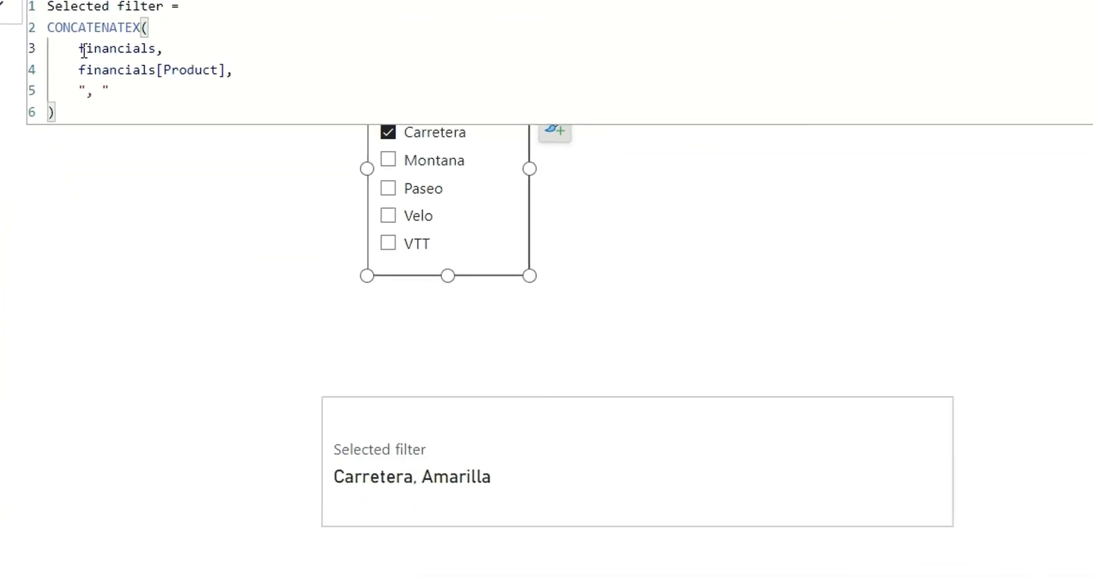
key(Return)
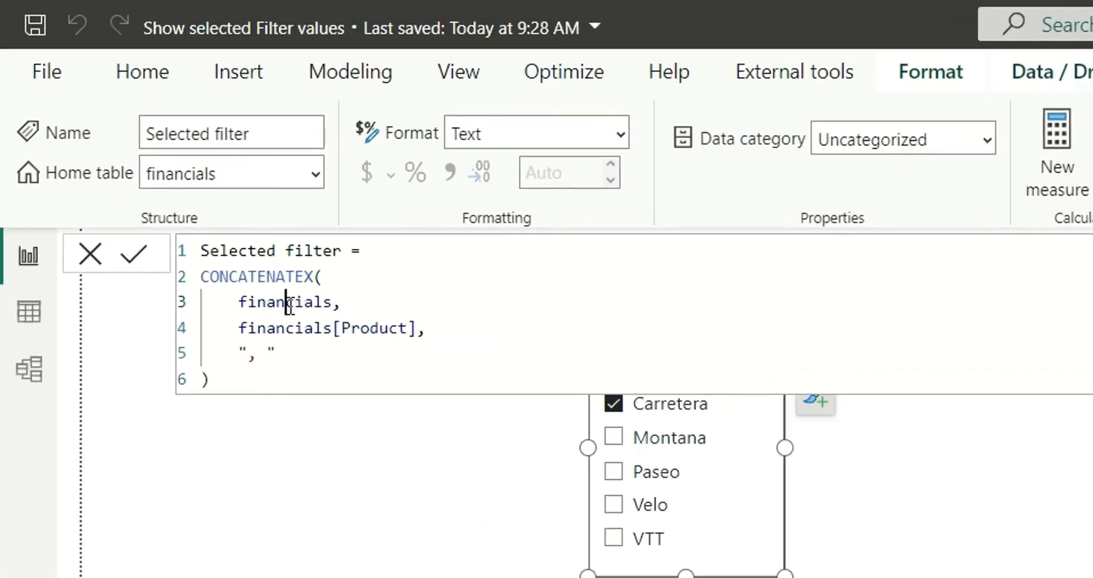
Iterate DISTINCT(financials[Product]) instead, so the card reads Carretera, Amarilla once each
double_click(290, 303)
text(dis,)
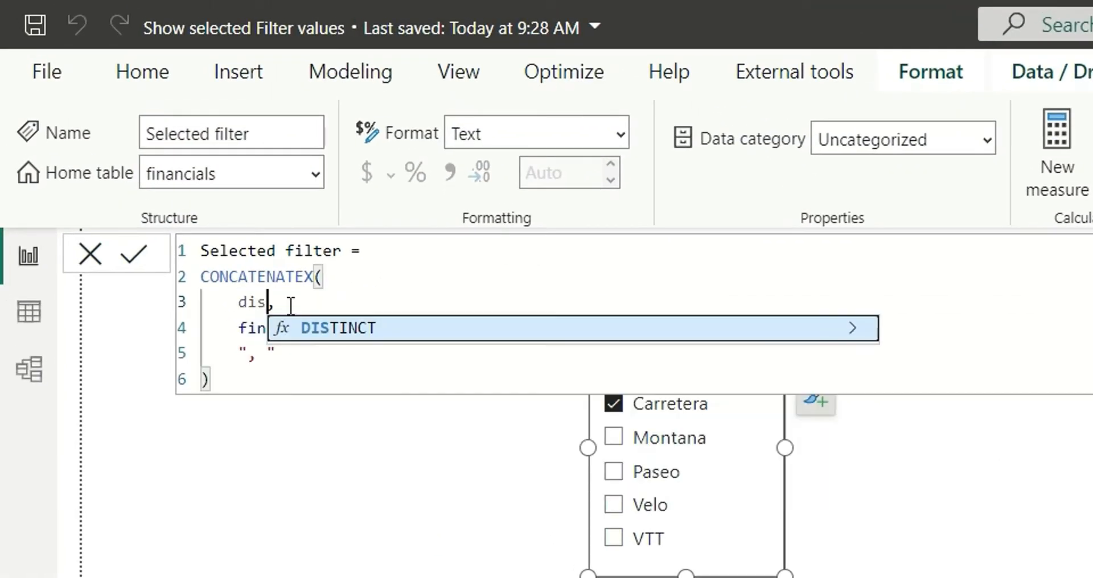
key(Tab)
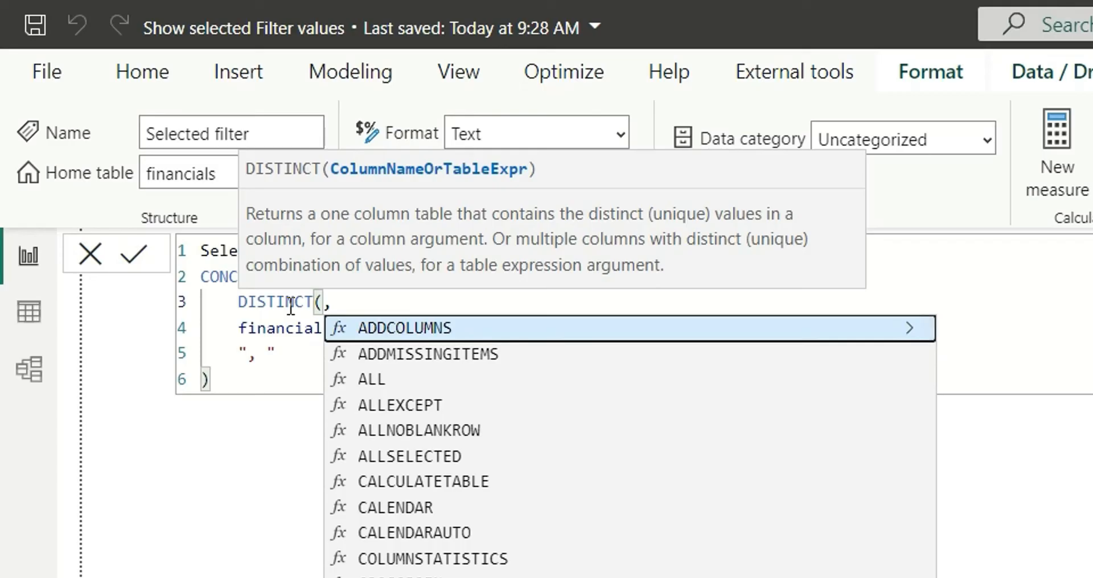
text(prod)
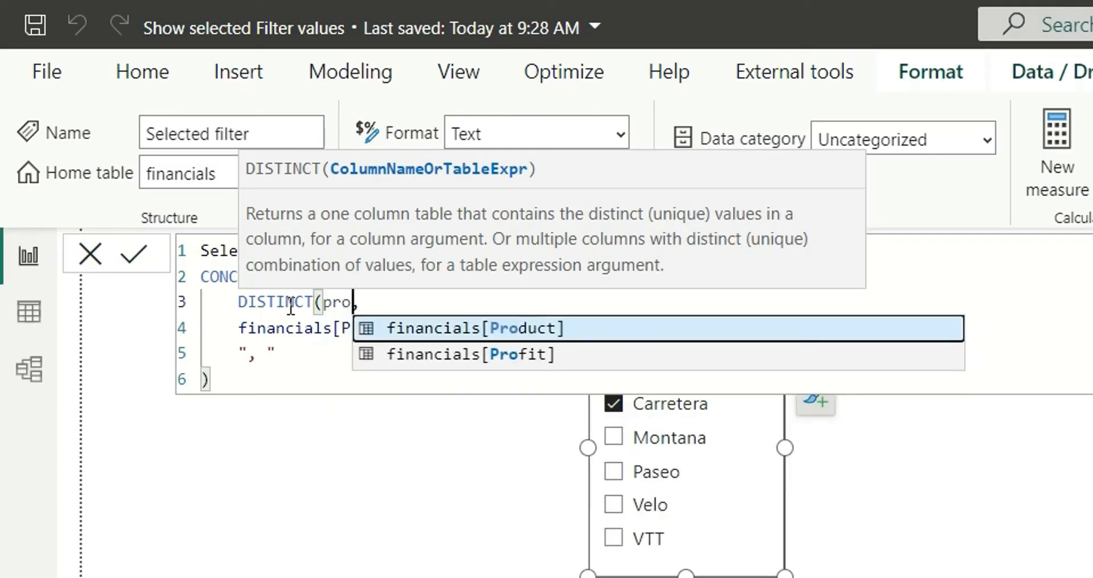
key(Tab)
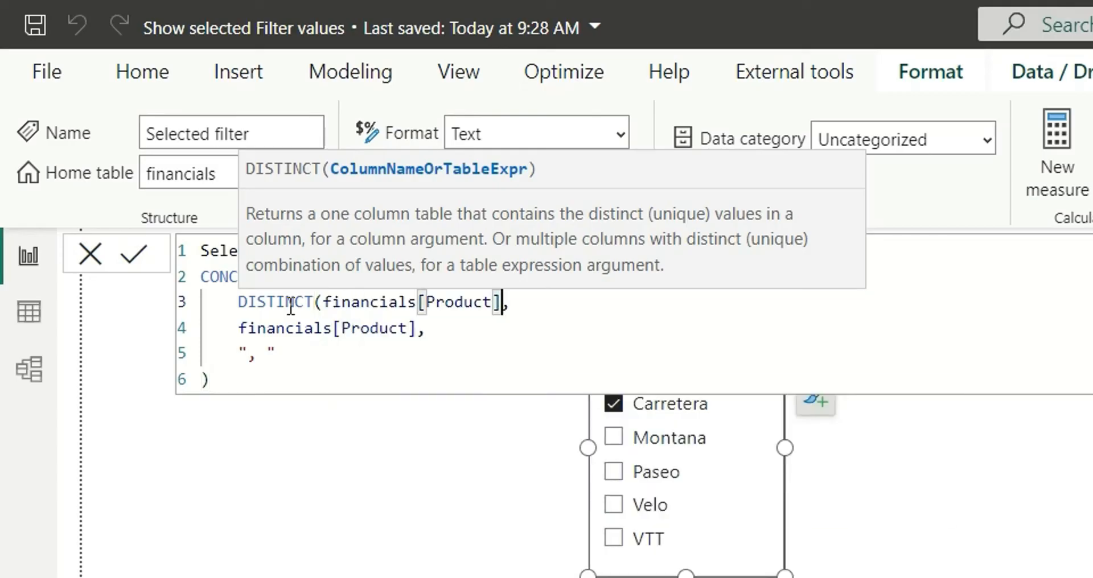
text())
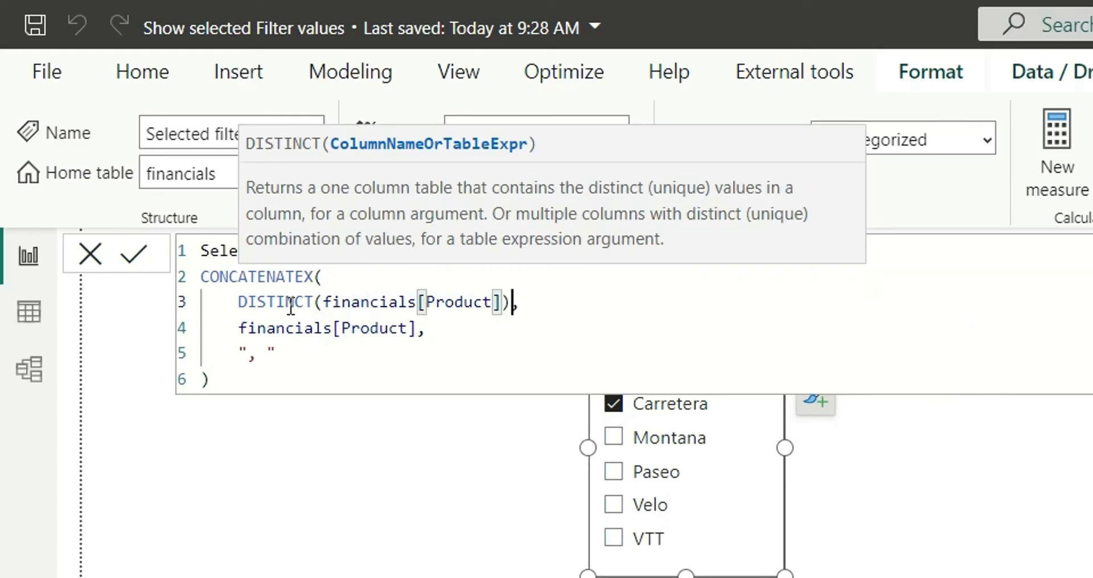
key(ctrl+Return)
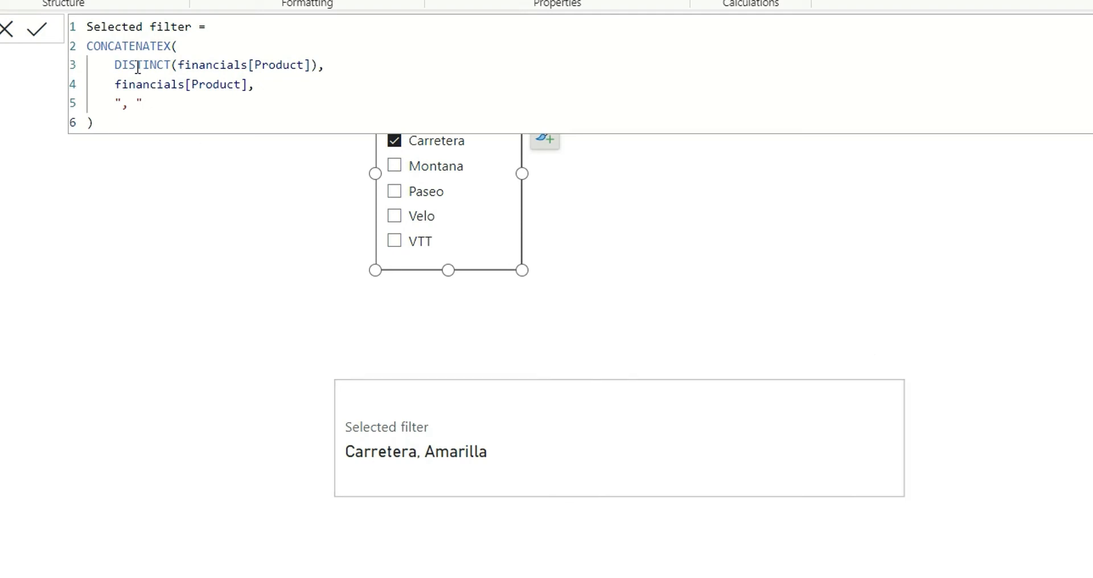
Add financials[Product] as the order-by argument so products list alphabetically
click(143, 102)
text(,)
key(shift+Return)
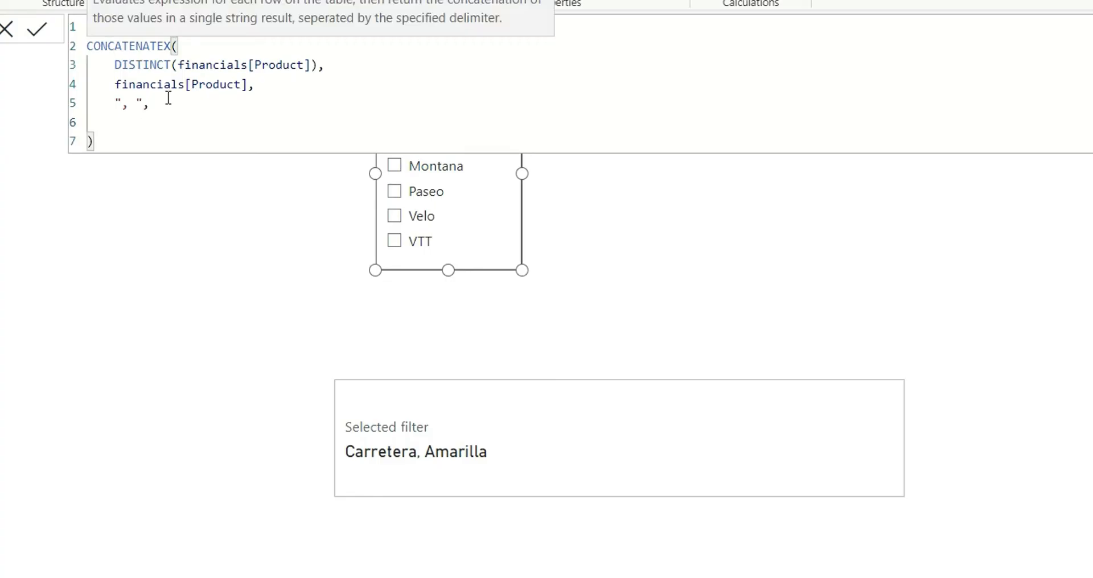
text(O)
key(BackSpace)
text(prod)
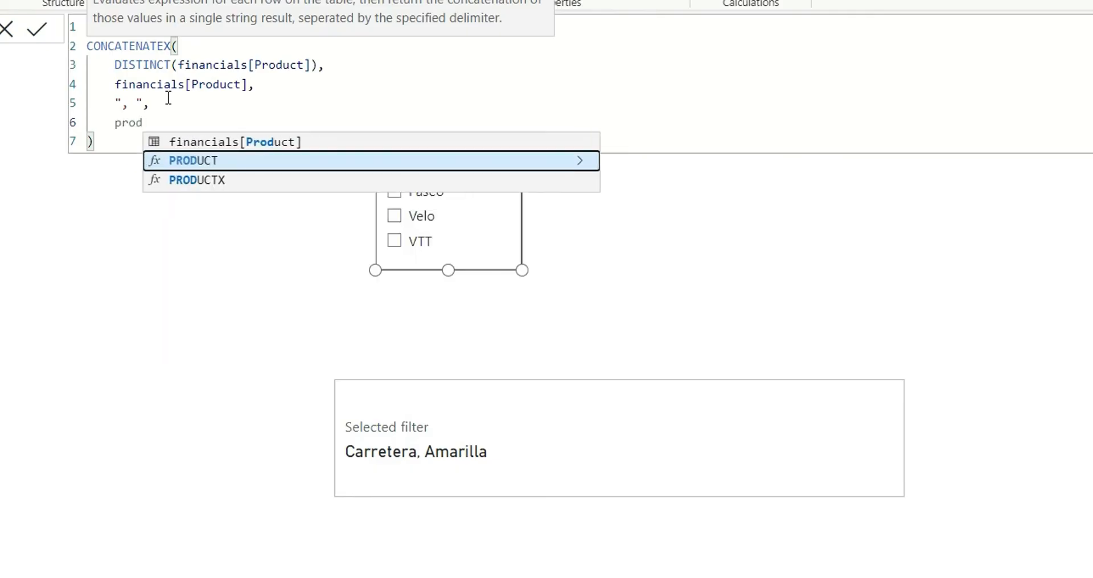
key(Up)
key(Tab)
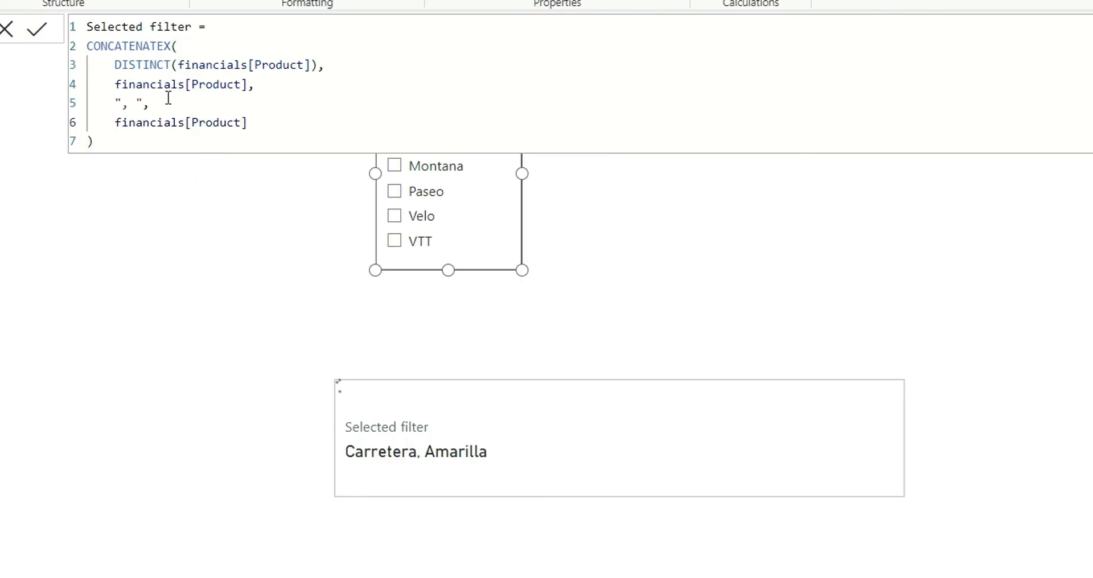
key(ctrl+Return)
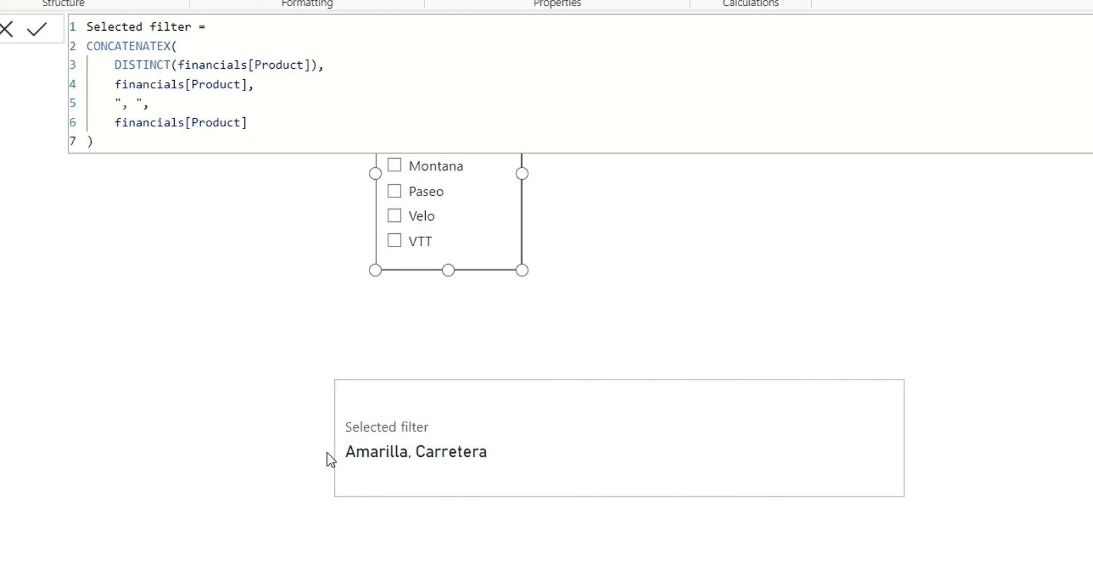
mouse_move(415, 92)
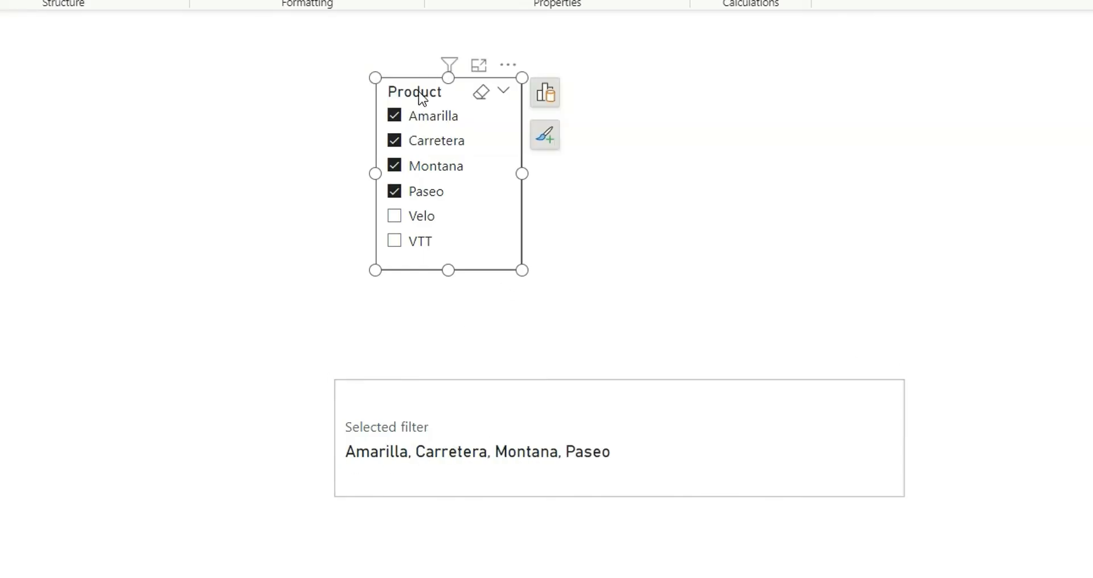
Clear the slicer, check all six products one by one, then clear the selection again
click(480, 91)
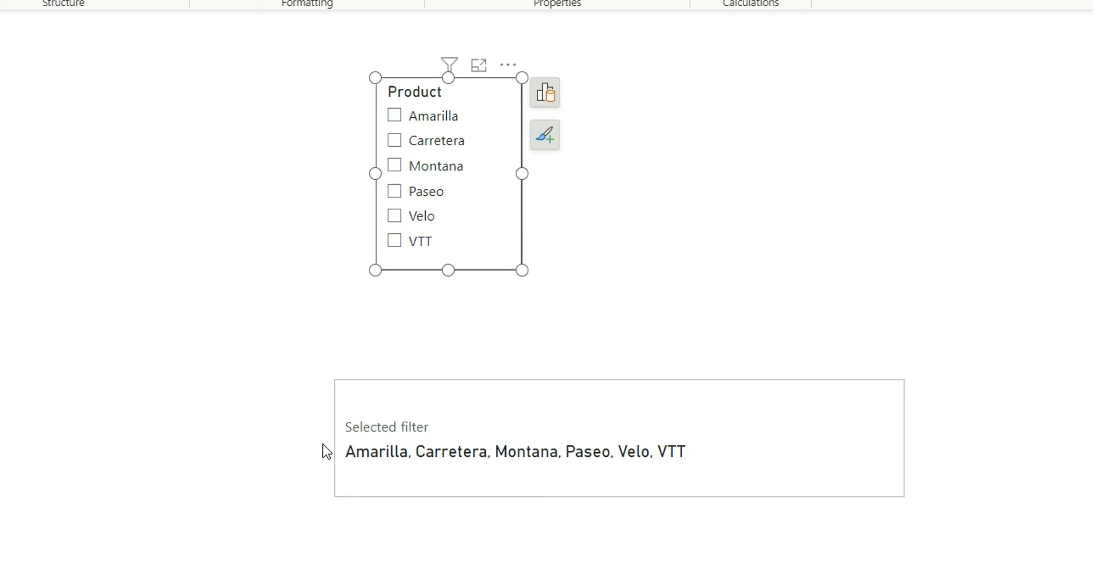
click(395, 116)
ctrl+click(395, 141)
ctrl+click(395, 165)
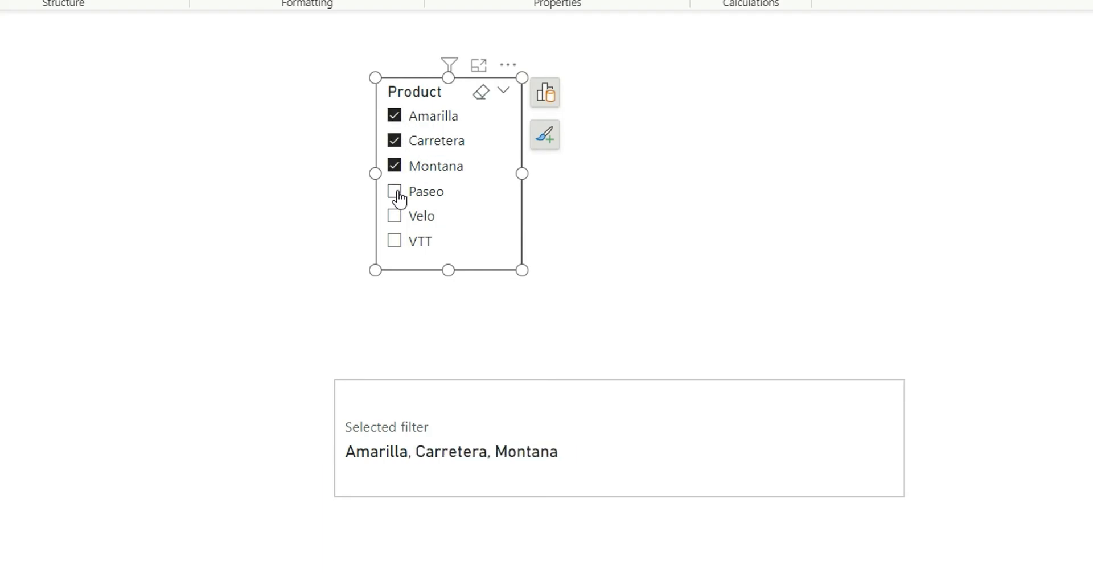
ctrl+click(394, 192)
ctrl+click(395, 216)
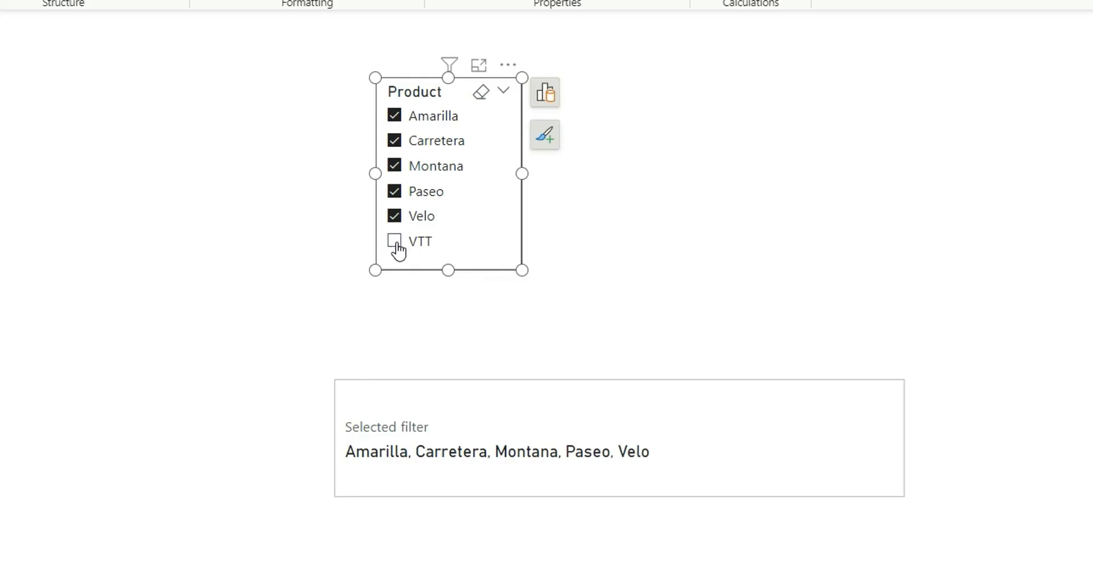
ctrl+click(395, 242)
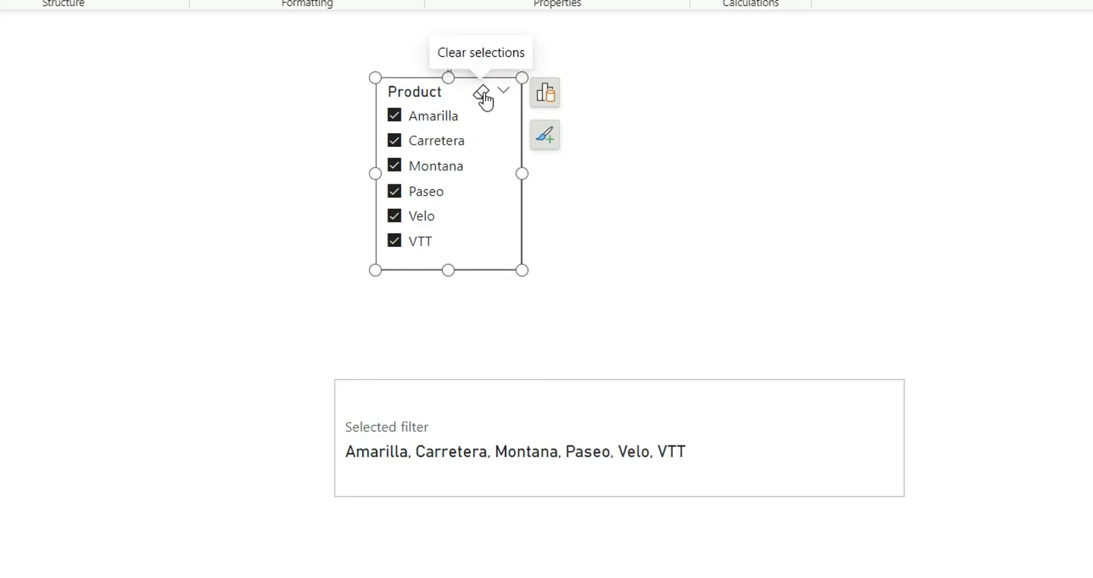
click(483, 94)
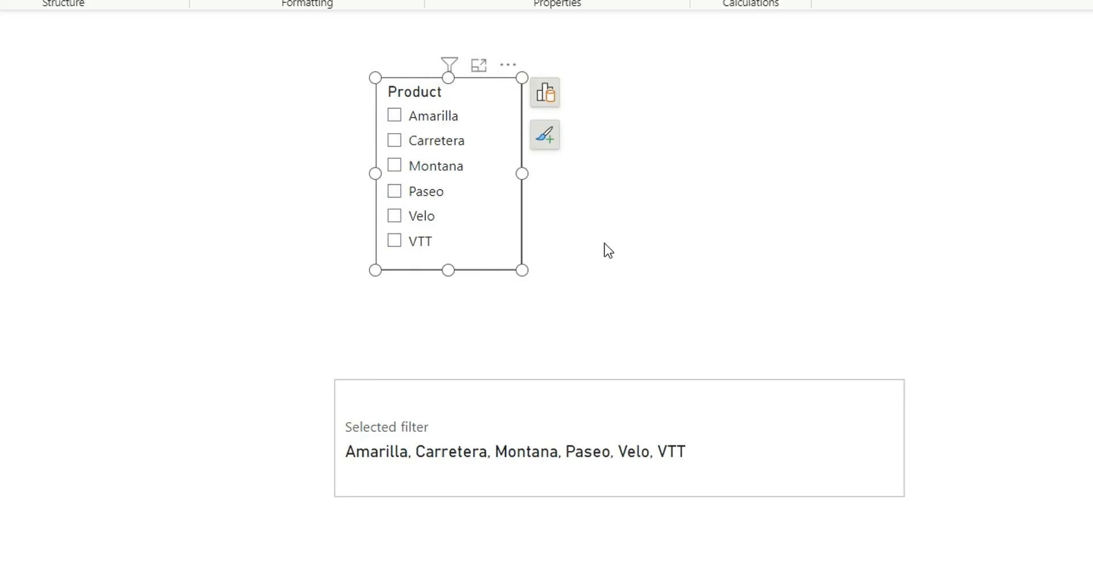
Wrap the measure in IF( ISFILTERED( financials[Product] ) at the top of the formula
click(736, 431)
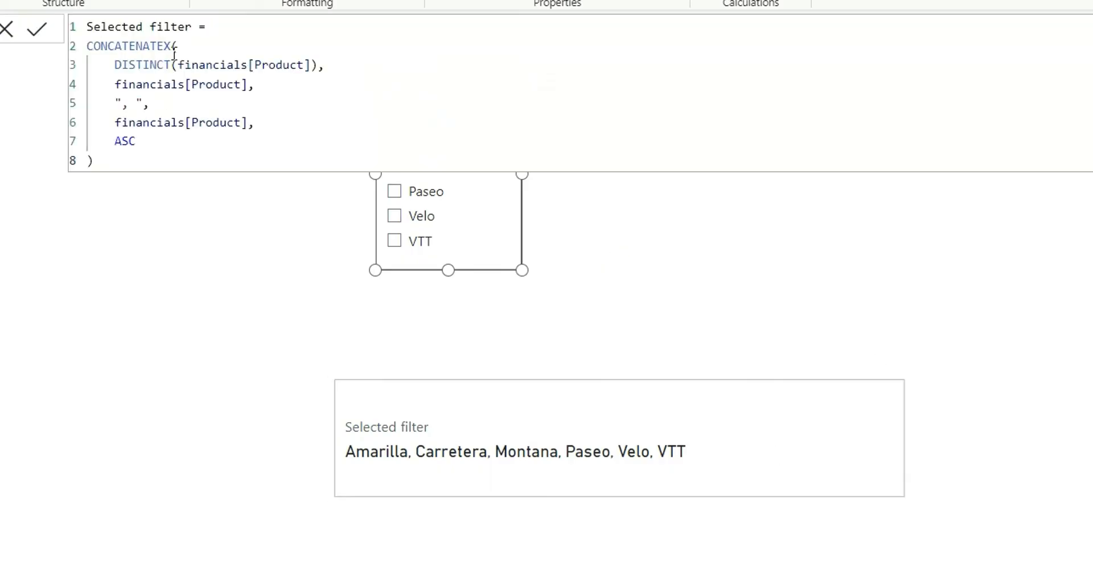
click(224, 26)
key(shift+Return)
text(IF)
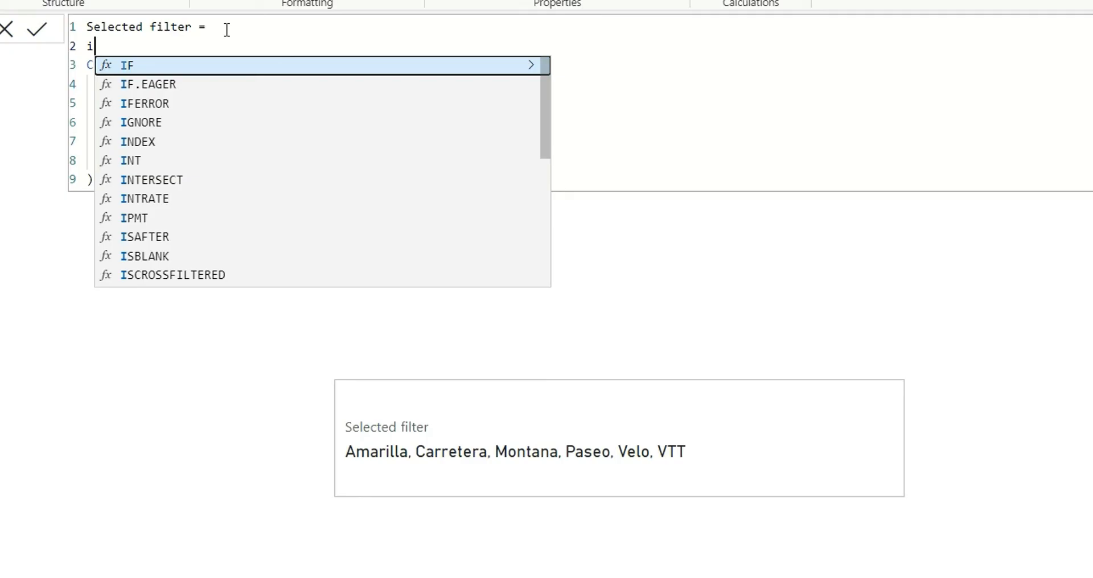
text(()
key(shift+Return)
text(is)
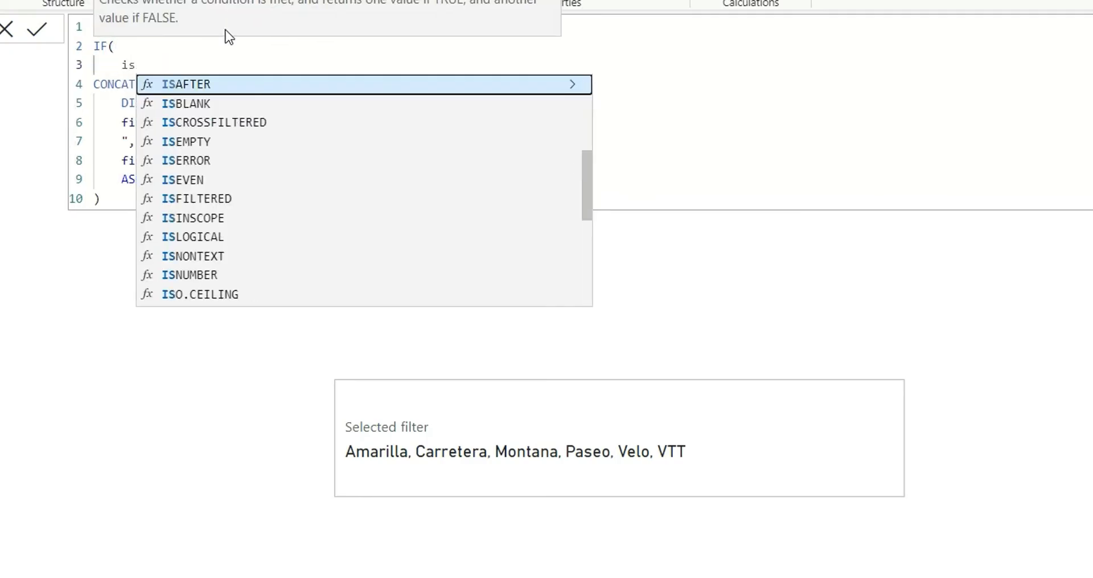
text(f)
key(Tab)
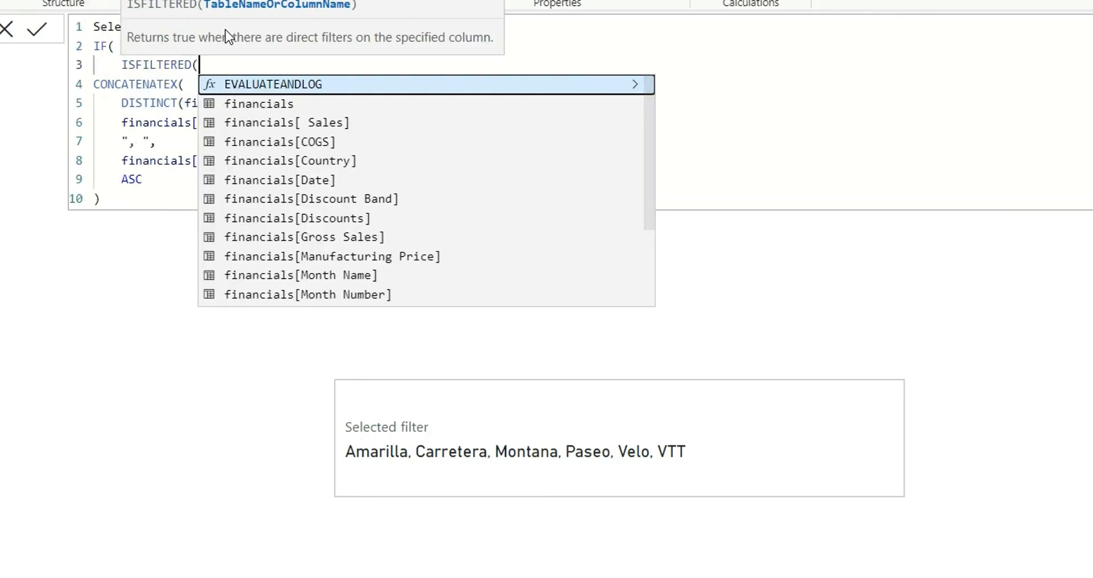
text( pro)
key(Tab)
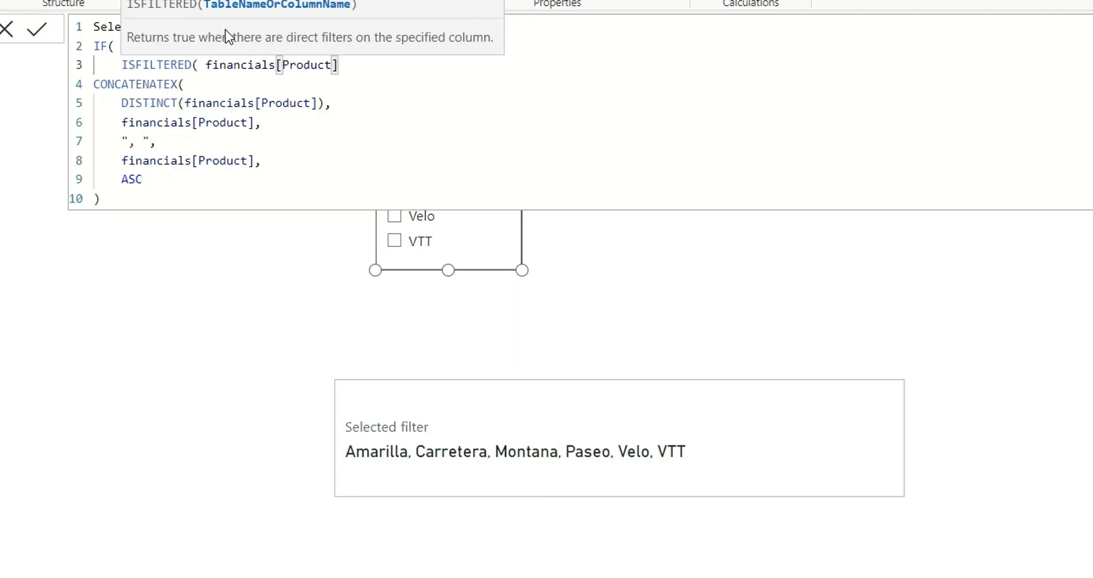
text())
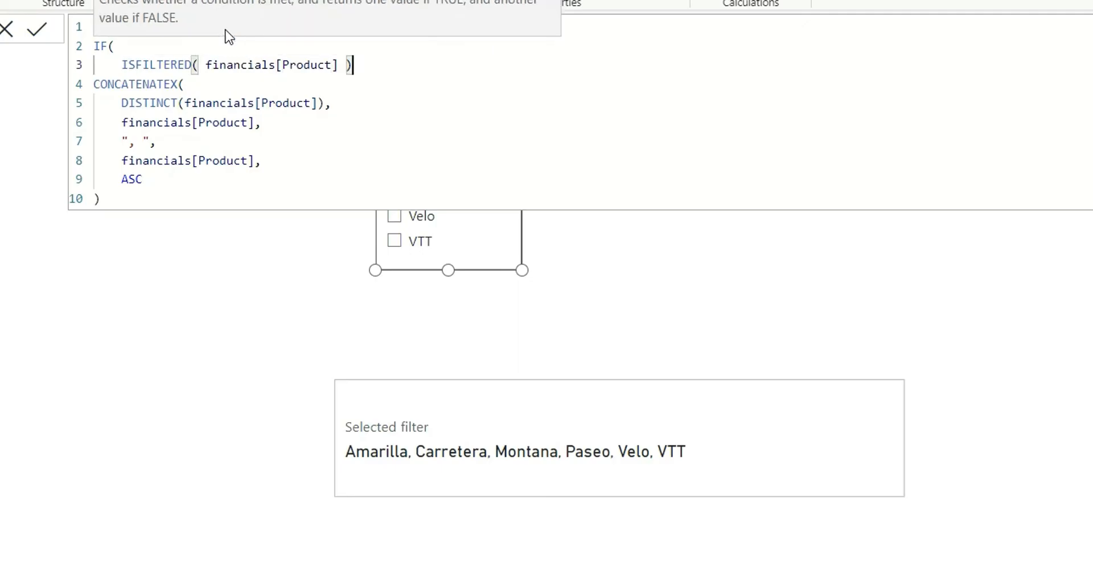
text(,)
Indent the CONCATENATEX block and add the "No filter selected" fallback before closing the IF
drag(93, 84, 129, 198)
key(Tab)
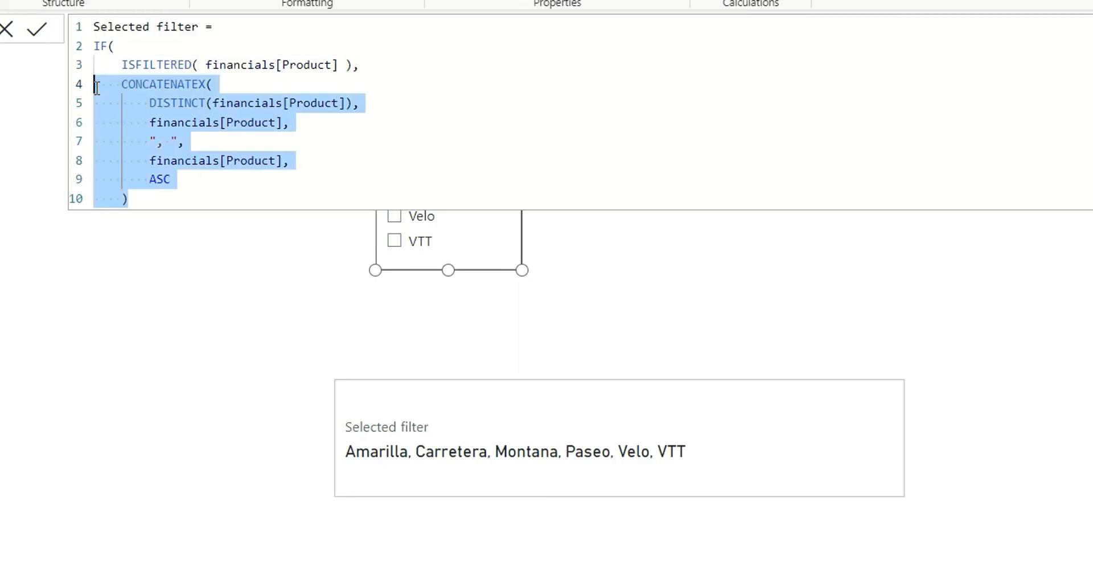
click(142, 201)
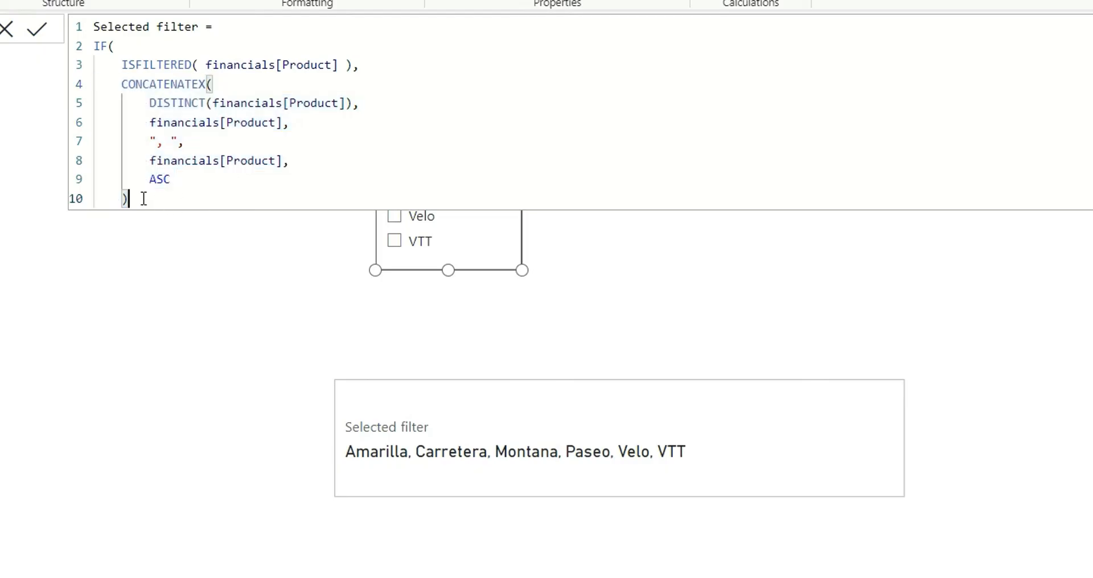
text(,)
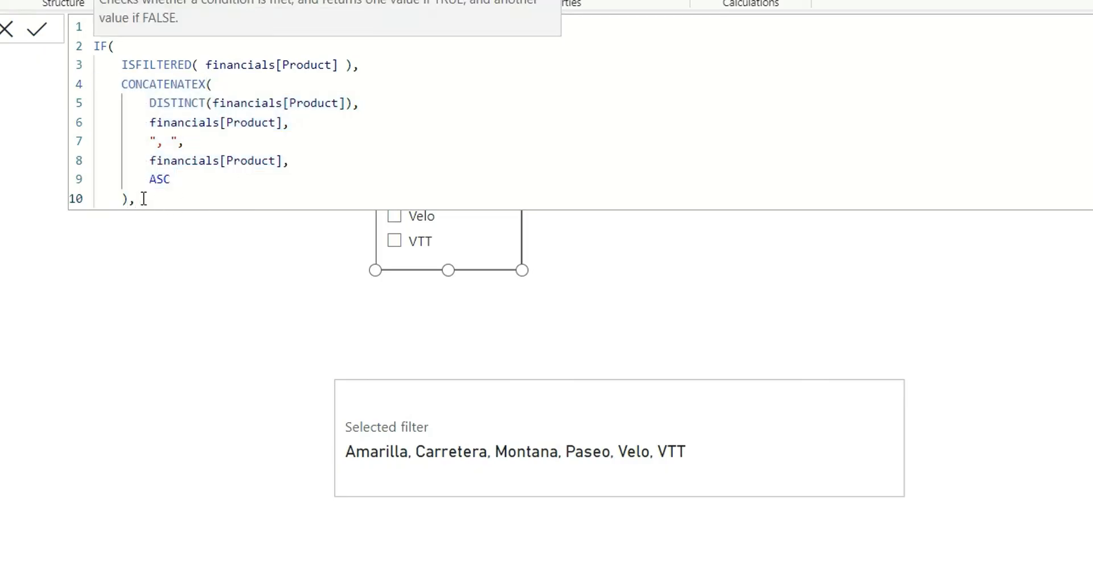
key(Return)
text(")
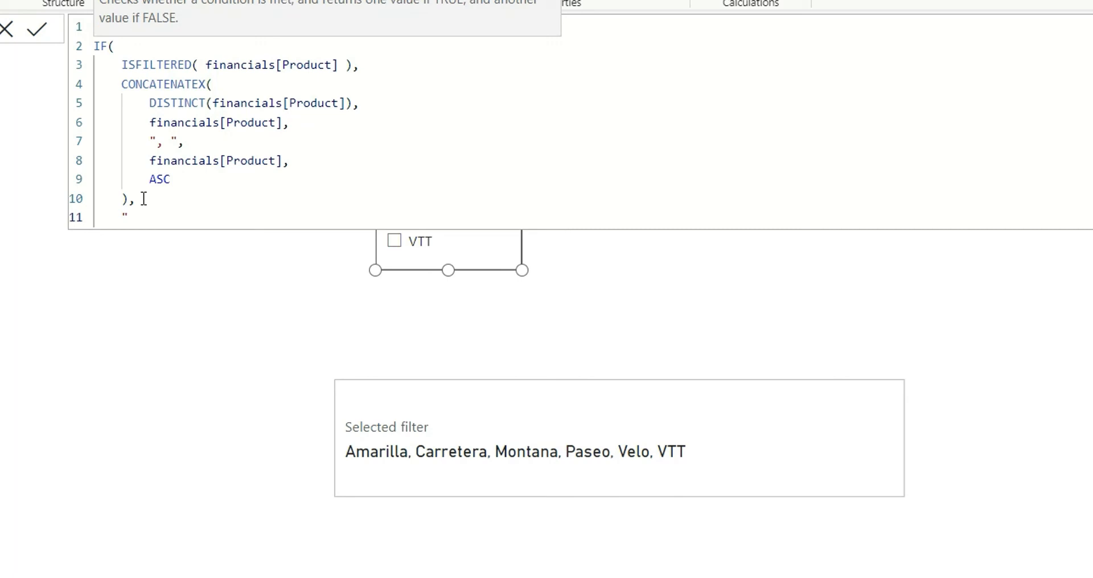
text(No filter)
text( selec)
text(ted)
text(")
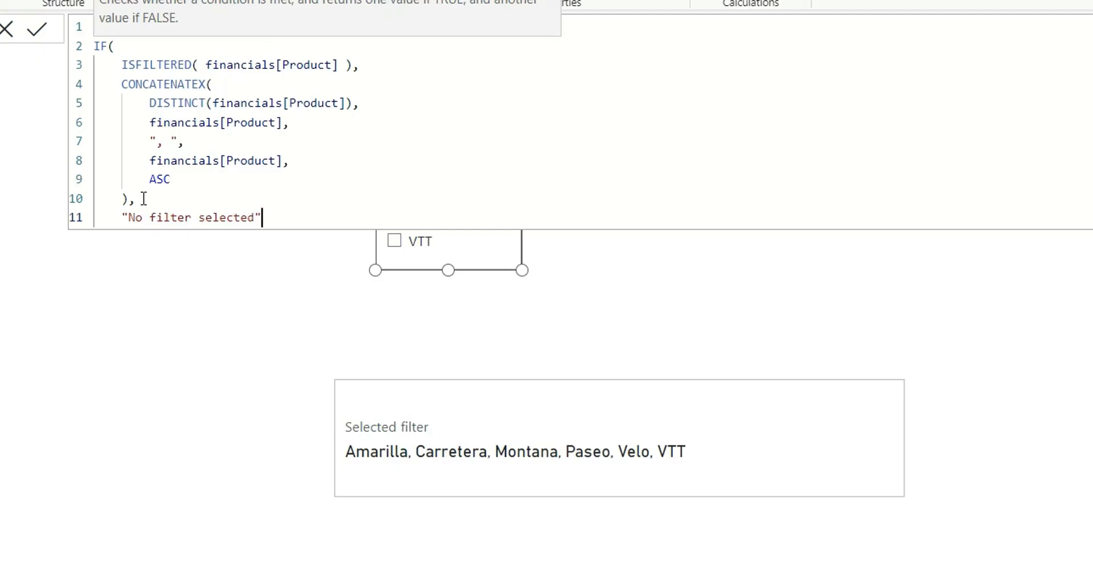
key(shift+Return)
key(BackSpace)
text())
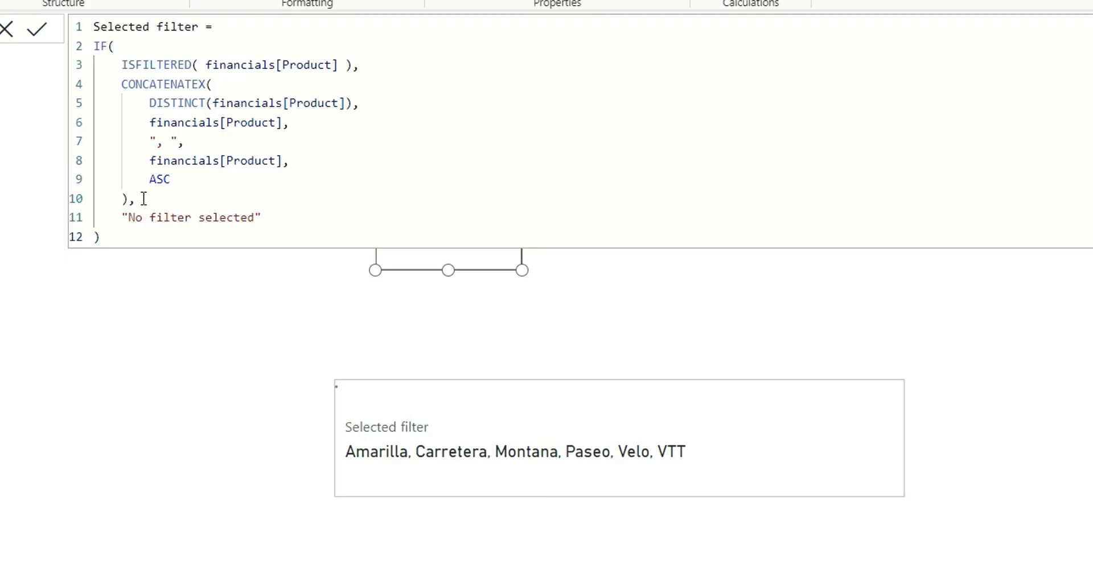
Commit the measure and check Amarilla, Carretera and Montana so the card lists those three
key(ctrl+Return)
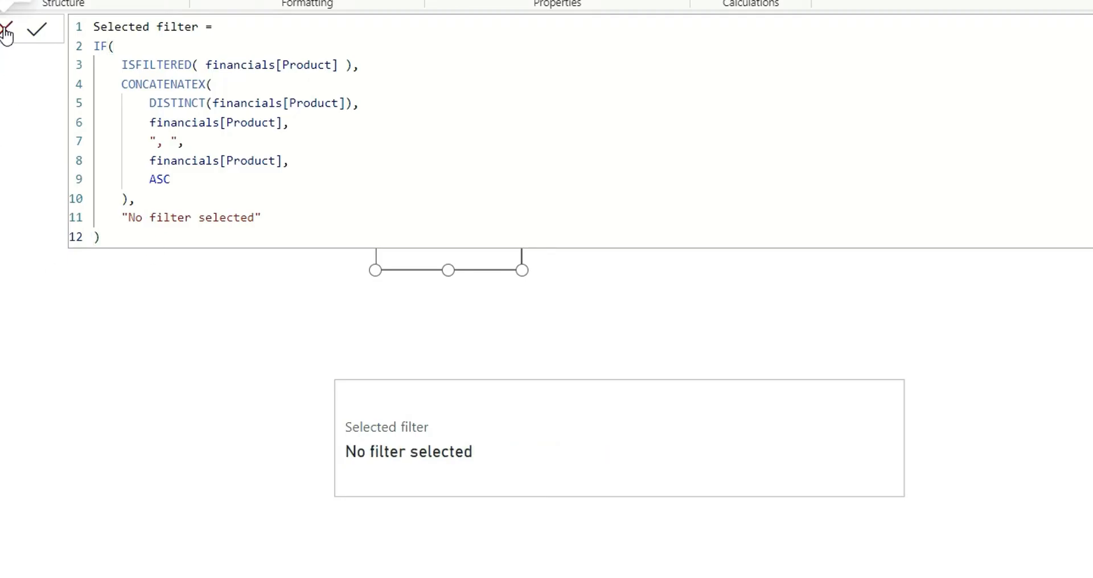
click(6, 33)
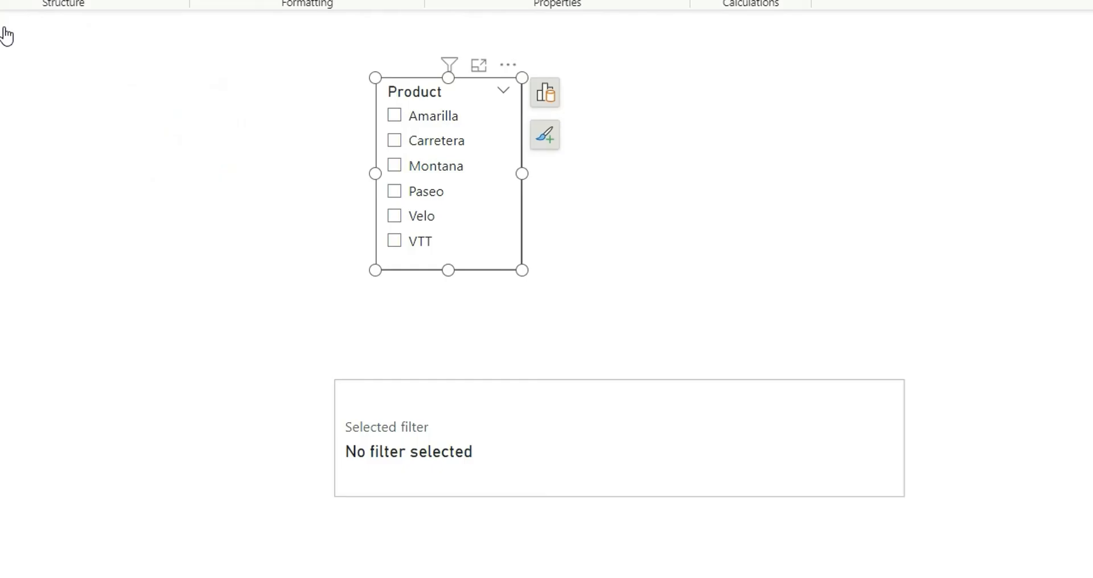
click(394, 116)
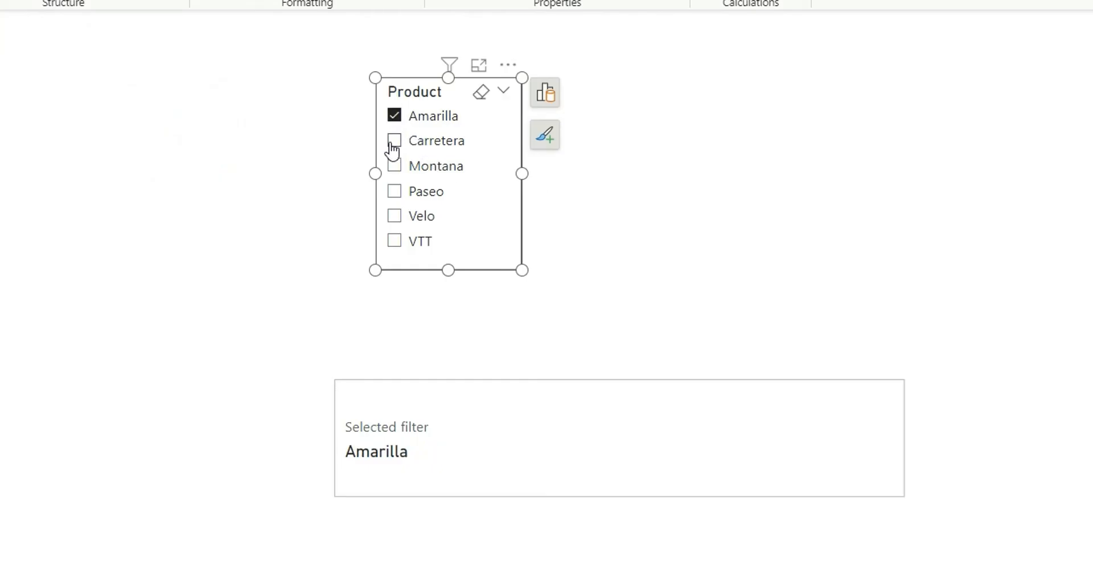
ctrl+click(394, 141)
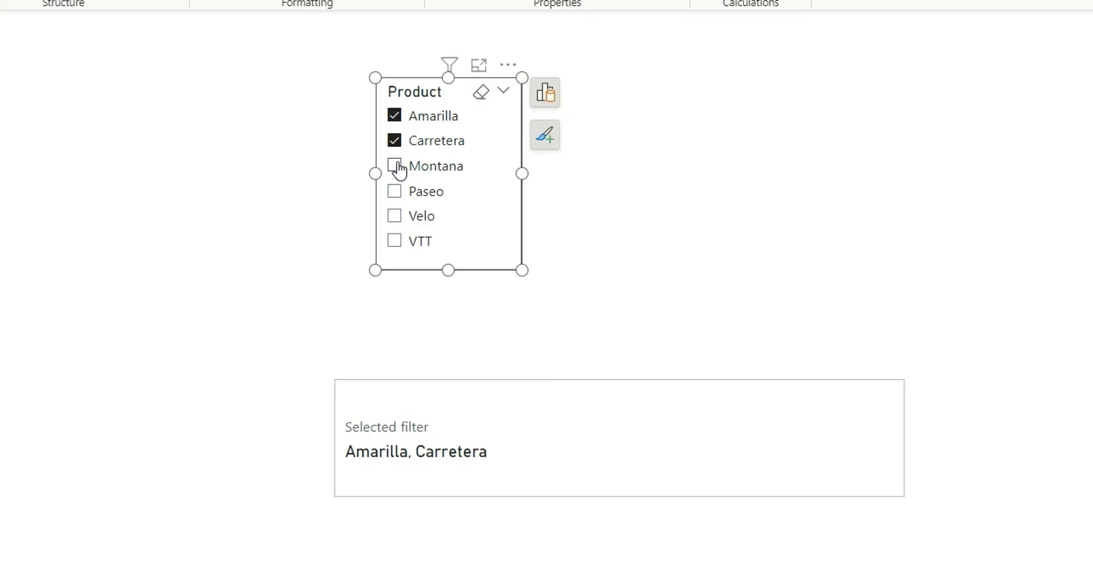
ctrl+click(395, 166)
click(630, 273)
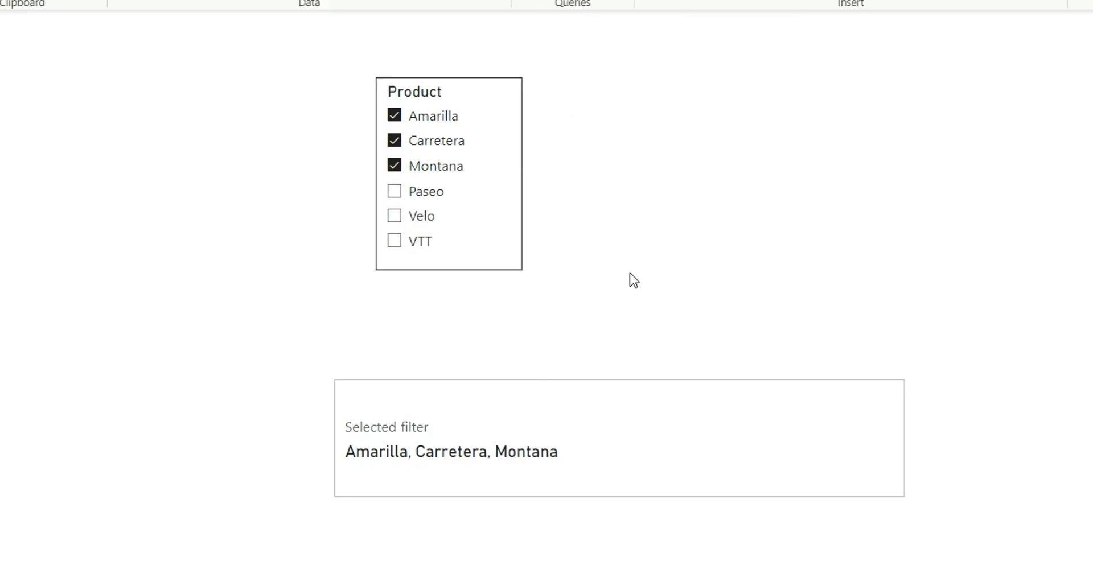